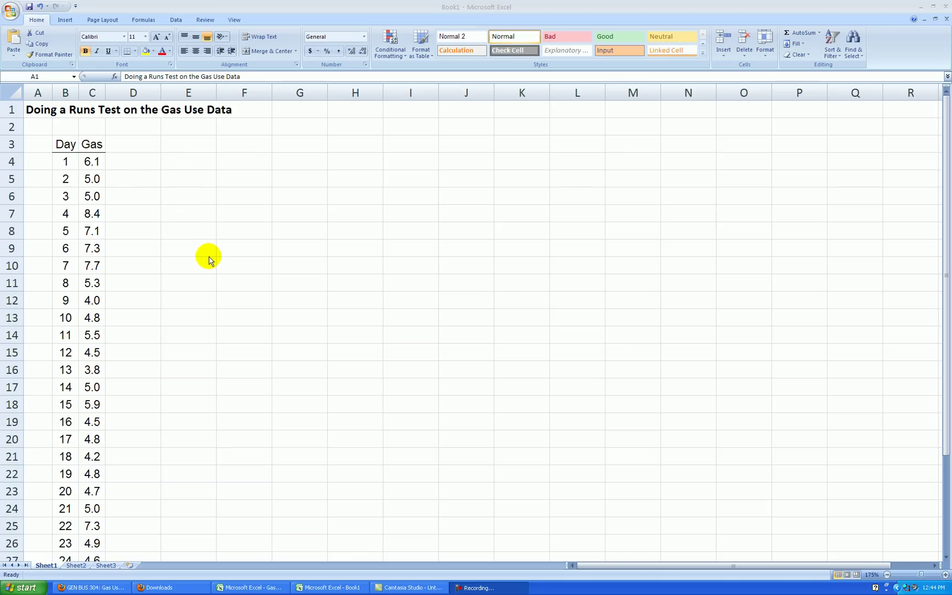
Step: Plot the Day and Gas values in B4:C33 as a scatter chart with straight lines, then cut it
{"action": "scroll", "coordinate": [206, 252], "scroll_direction": "down", "scroll_amount": 7}
{"action": "scroll", "coordinate": [261, 195], "scroll_direction": "up", "scroll_amount": 7}
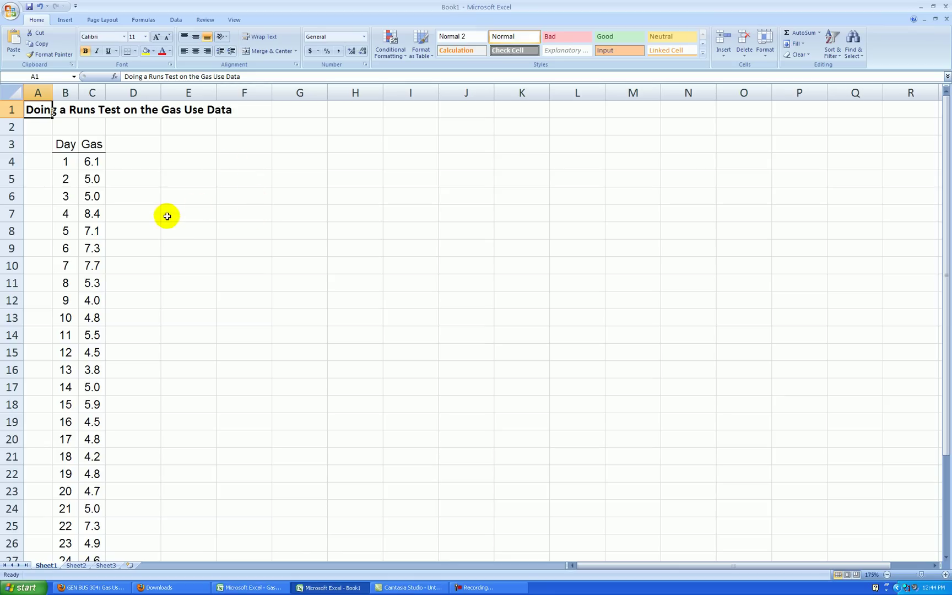
{"action": "left_click_drag", "start_coordinate": [69, 164], "coordinate": [93, 209]}
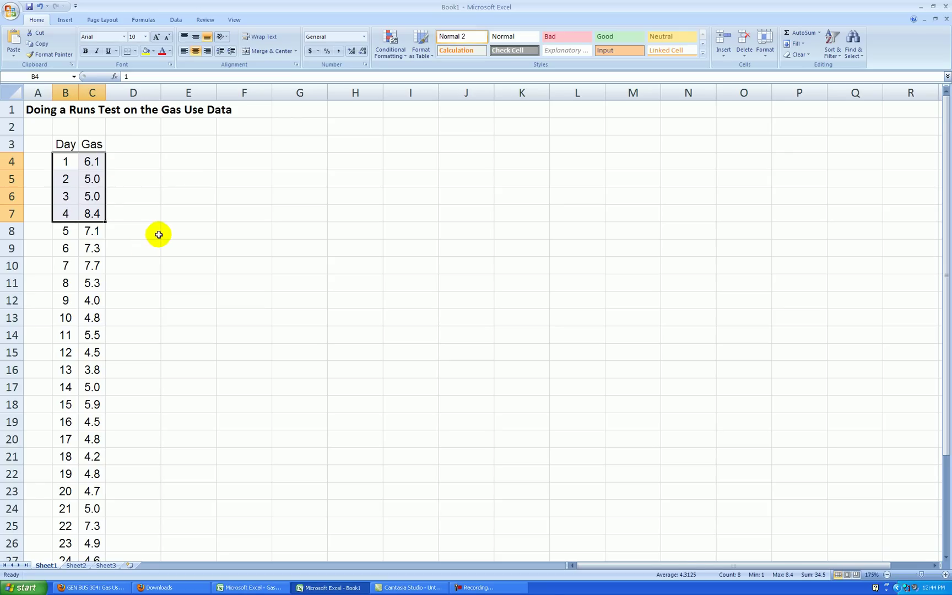
{"action": "key", "text": "ctrl+shift+Down"}
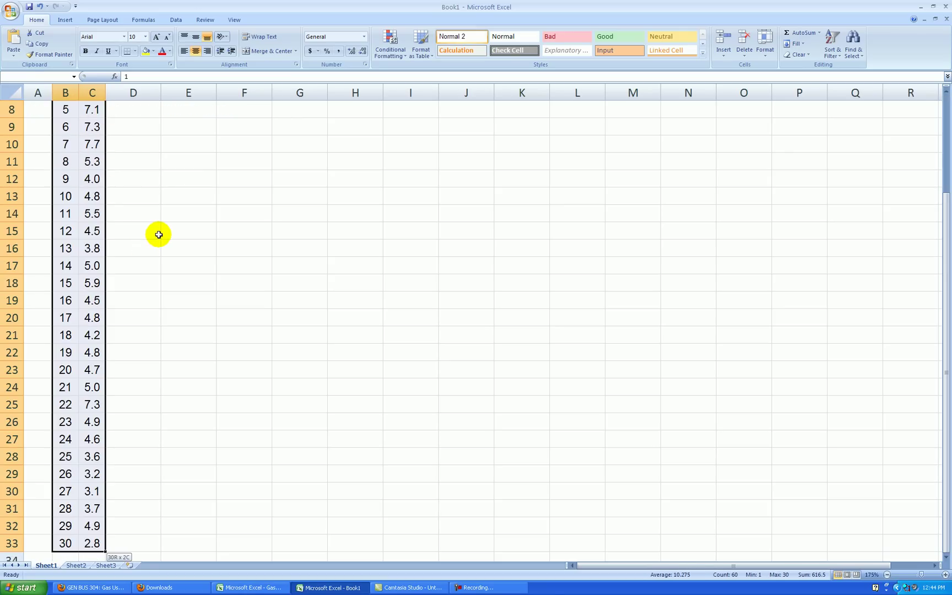
{"action": "left_click", "coordinate": [66, 20]}
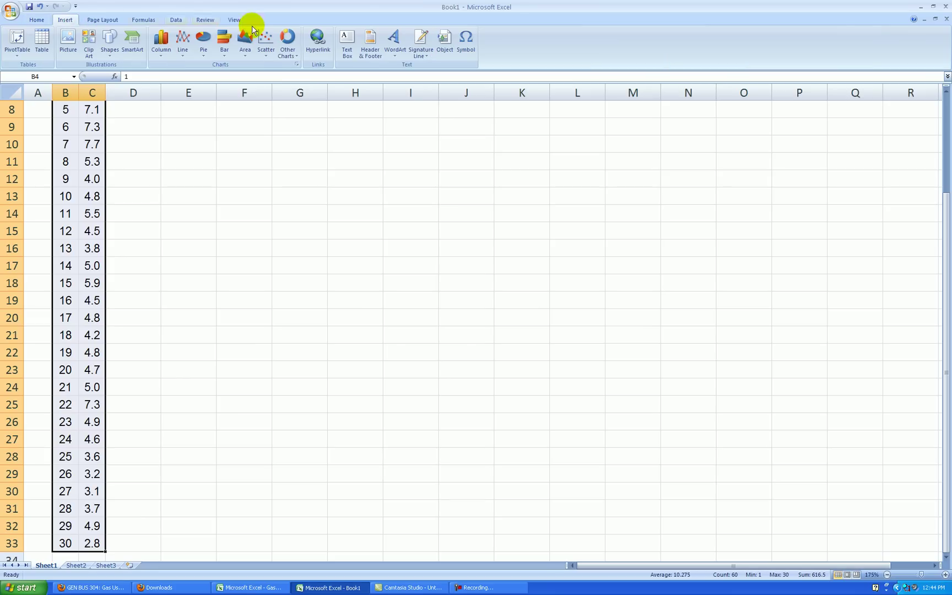
{"action": "left_click", "coordinate": [267, 35]}
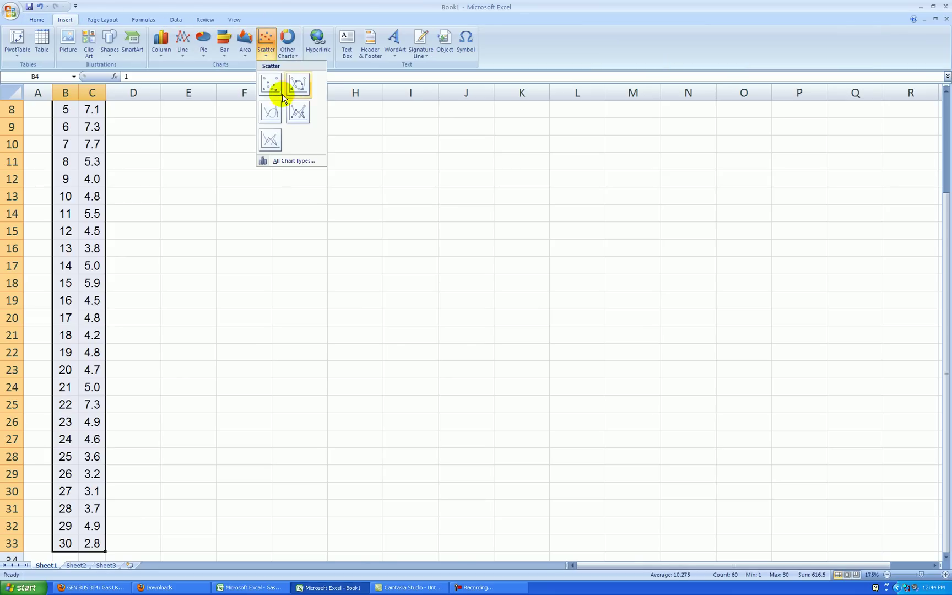
{"action": "left_click", "coordinate": [296, 113]}
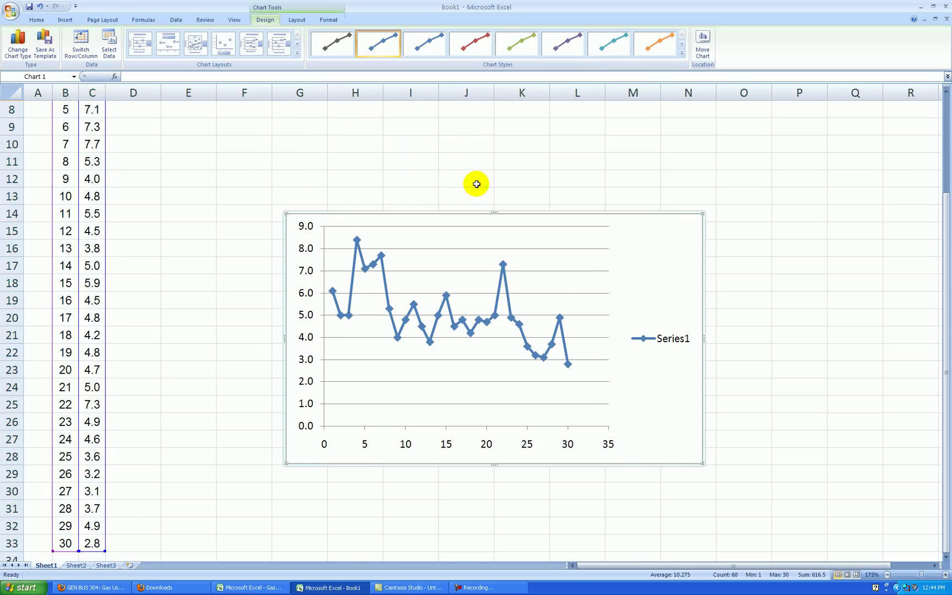
{"action": "key", "text": "Delete"}
{"action": "scroll", "coordinate": [550, 258], "scroll_direction": "up", "scroll_amount": 3}
Step: Paste the gas chart at cell I3 and delete its Series1 legend and horizontal gridlines
{"action": "left_click", "coordinate": [347, 145]}
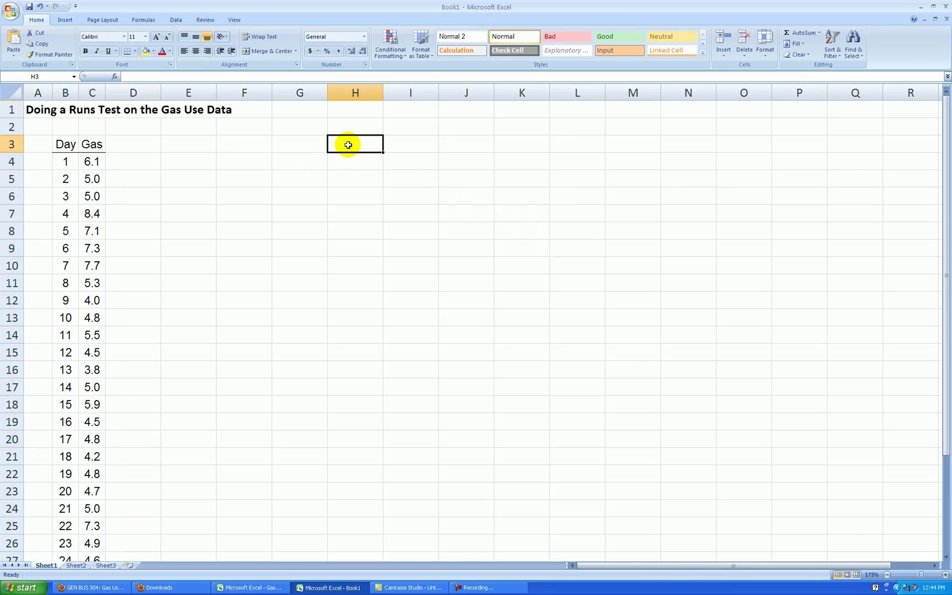
{"action": "left_click", "coordinate": [416, 148]}
{"action": "key", "text": "ctrl+v"}
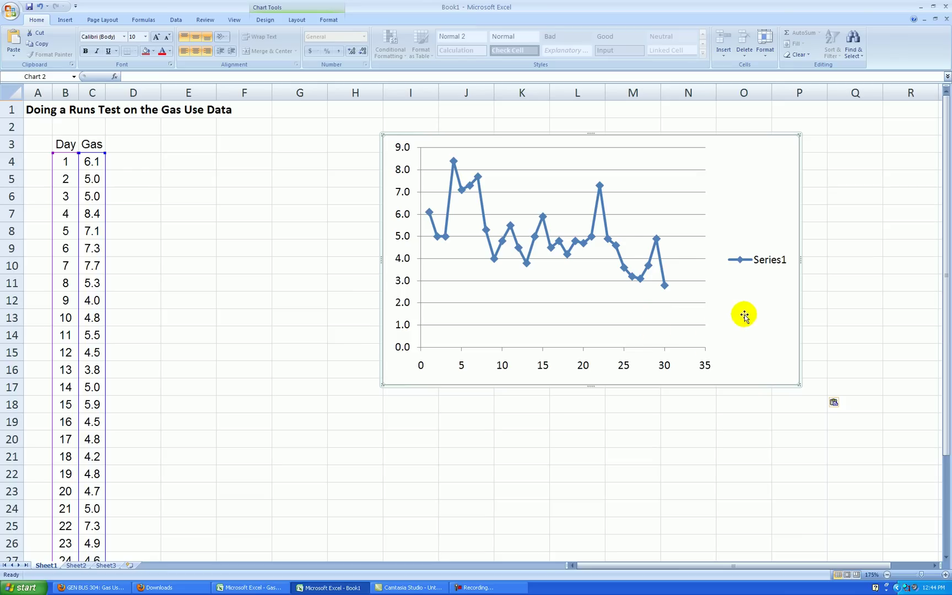
{"action": "left_click", "coordinate": [768, 266]}
{"action": "key", "text": "Delete"}
{"action": "left_click", "coordinate": [760, 280]}
{"action": "key", "text": "Delete"}
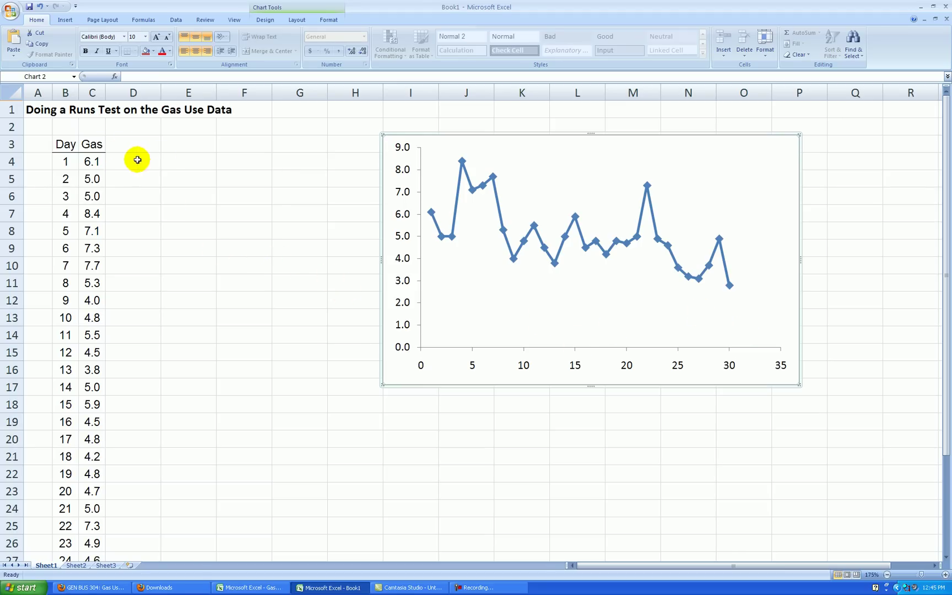
Step: Copy the Gas heading format into D3 and rename it Binary
{"action": "left_click", "coordinate": [94, 144]}
{"action": "left_click_drag", "start_coordinate": [104, 152], "coordinate": [139, 146]}
{"action": "left_click", "coordinate": [141, 144]}
{"action": "type", "text": "Binary"}
{"action": "key", "text": "Return"}
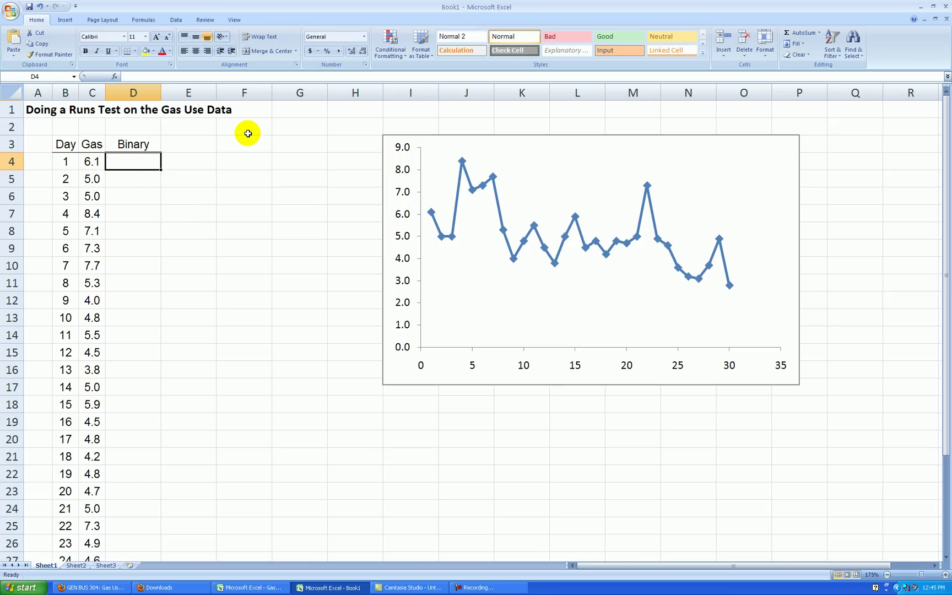
Step: Label G2 'Mean =' and put =AVERAGE(C4:C33) in H2, shown to two decimals as 5.05
{"action": "left_click", "coordinate": [295, 130]}
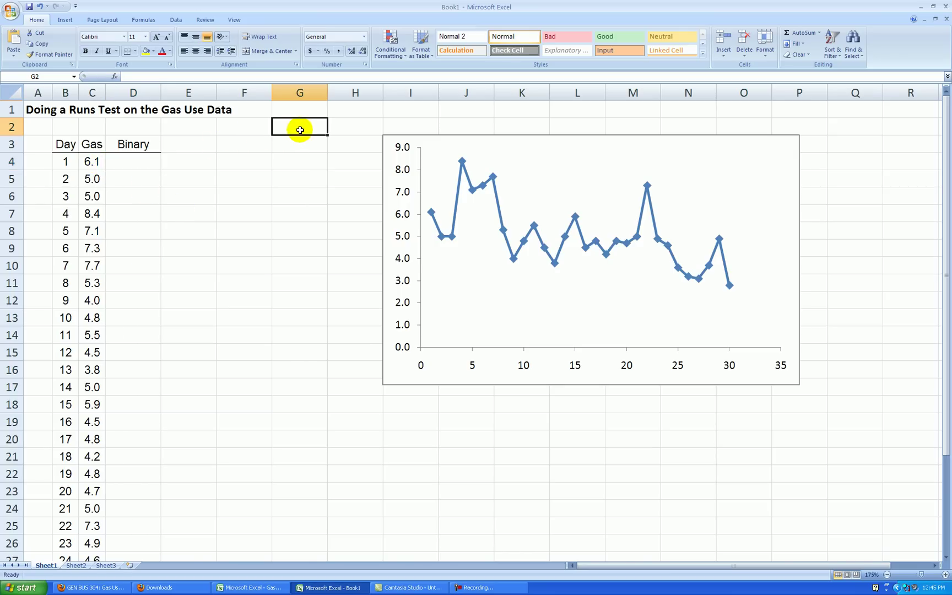
{"action": "type", "text": "Mean ="}
{"action": "key", "text": "Tab"}
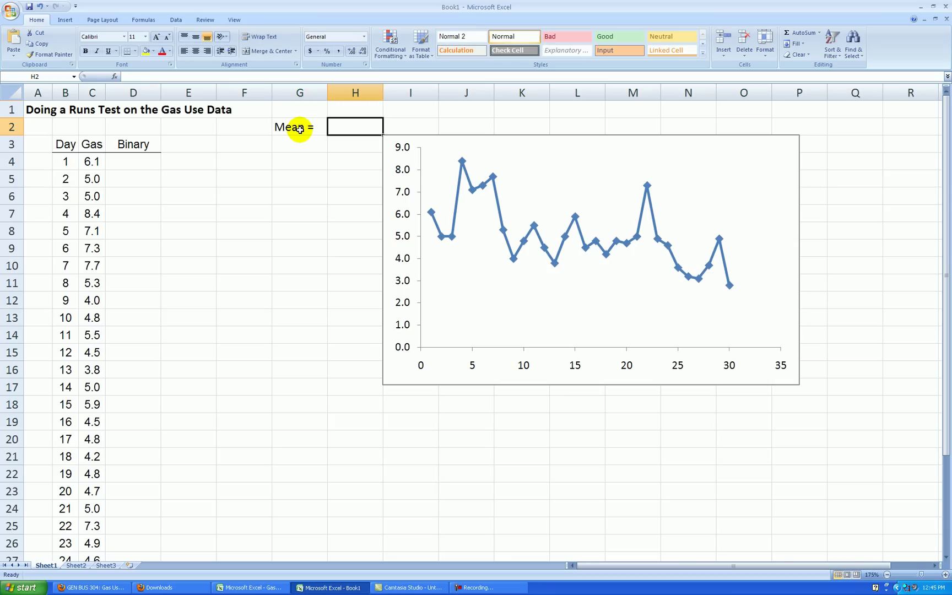
{"action": "type", "text": "="}
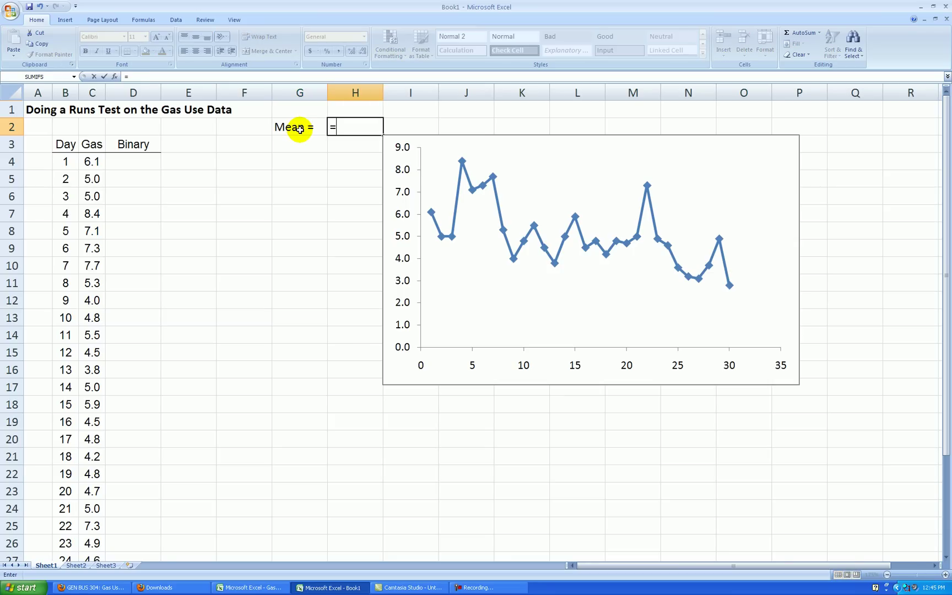
{"action": "type", "text": "average("}
{"action": "left_click_drag", "start_coordinate": [94, 160], "coordinate": [95, 175]}
{"action": "key", "text": "ctrl+shift+Down"}
{"action": "key", "text": "Return"}
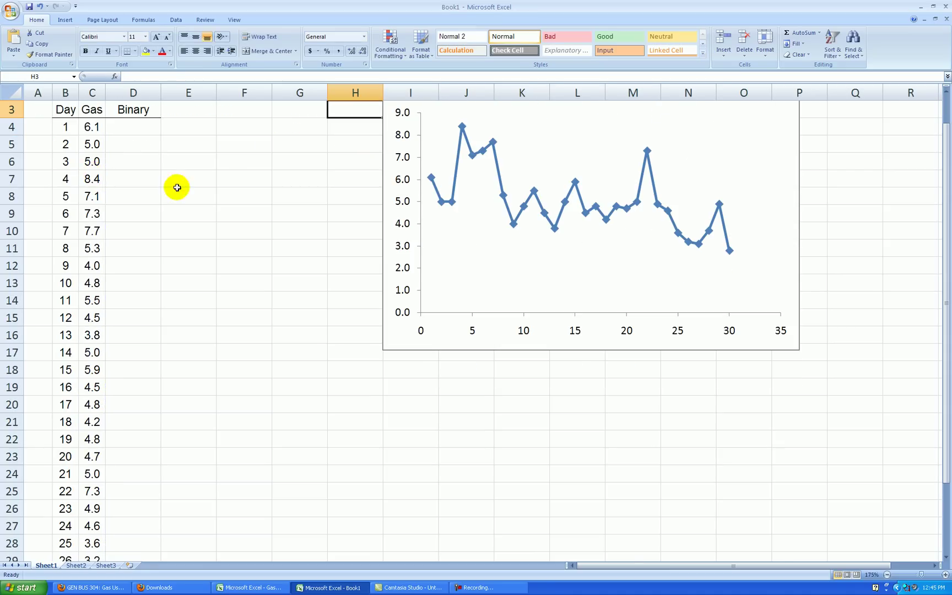
{"action": "scroll", "coordinate": [226, 210], "scroll_direction": "up", "scroll_amount": 1}
{"action": "left_click", "coordinate": [367, 127]}
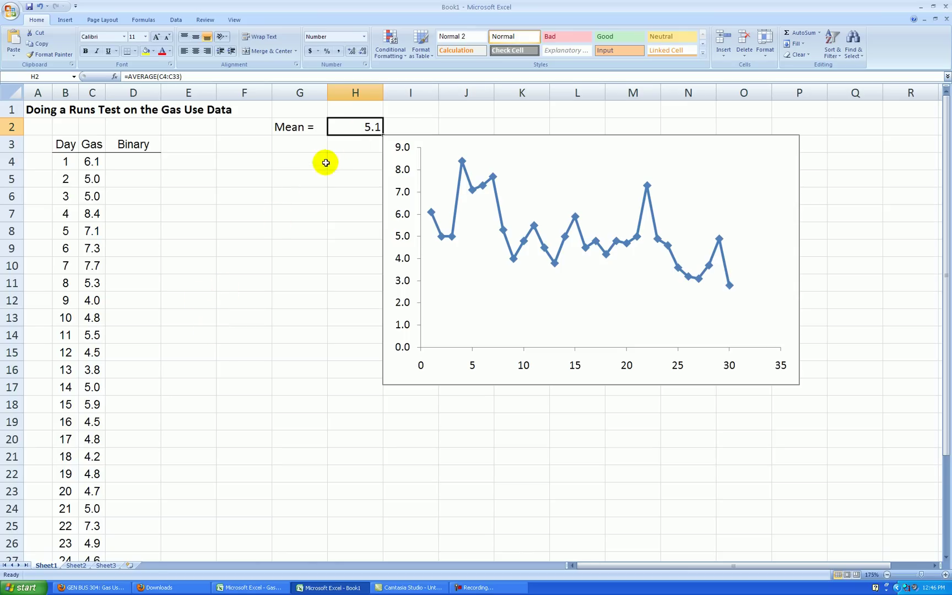
{"action": "left_click", "coordinate": [352, 51]}
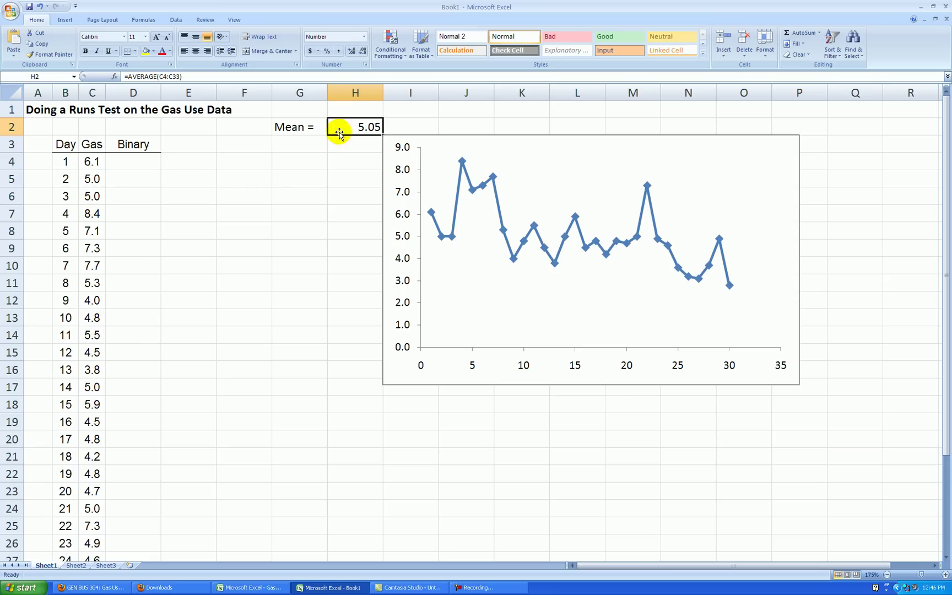
{"action": "left_click", "coordinate": [143, 162]}
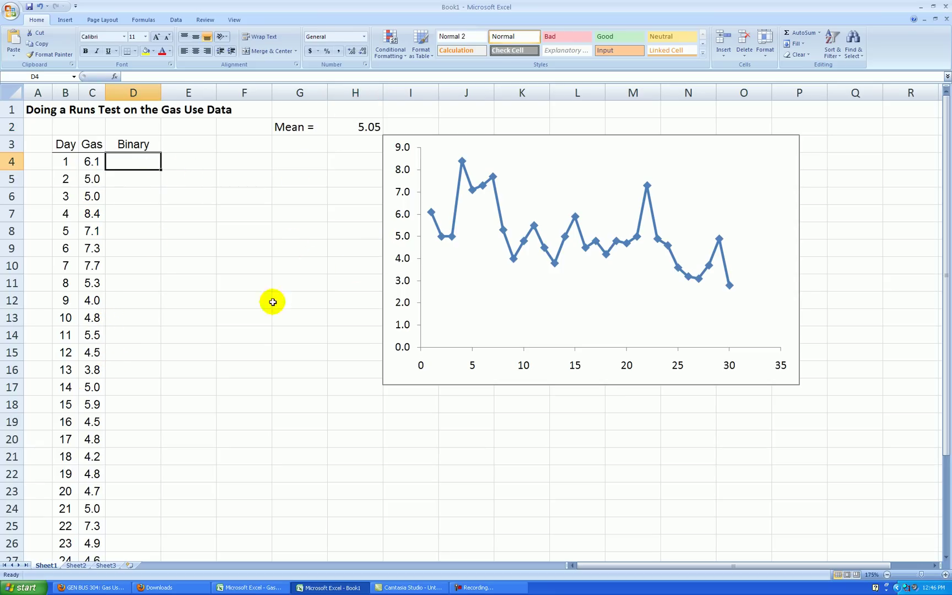
Step: Enter a centred IF formula in D4 returning 0 when gas use is below the mean in H2, else 1
{"action": "scroll", "coordinate": [272, 300], "scroll_direction": "up", "scroll_amount": 5}
{"action": "type", "text": "=if("}
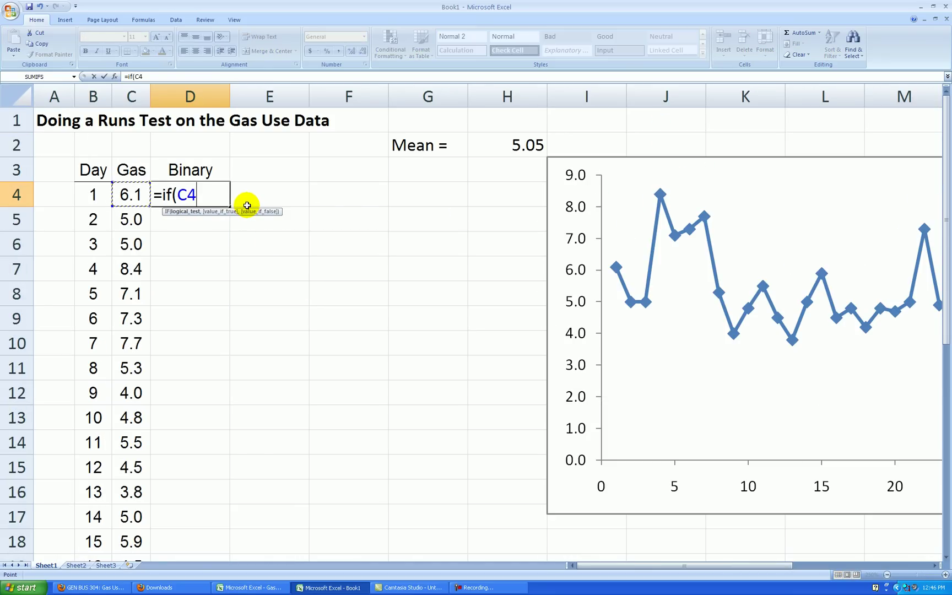
{"action": "left_click", "coordinate": [524, 147]}
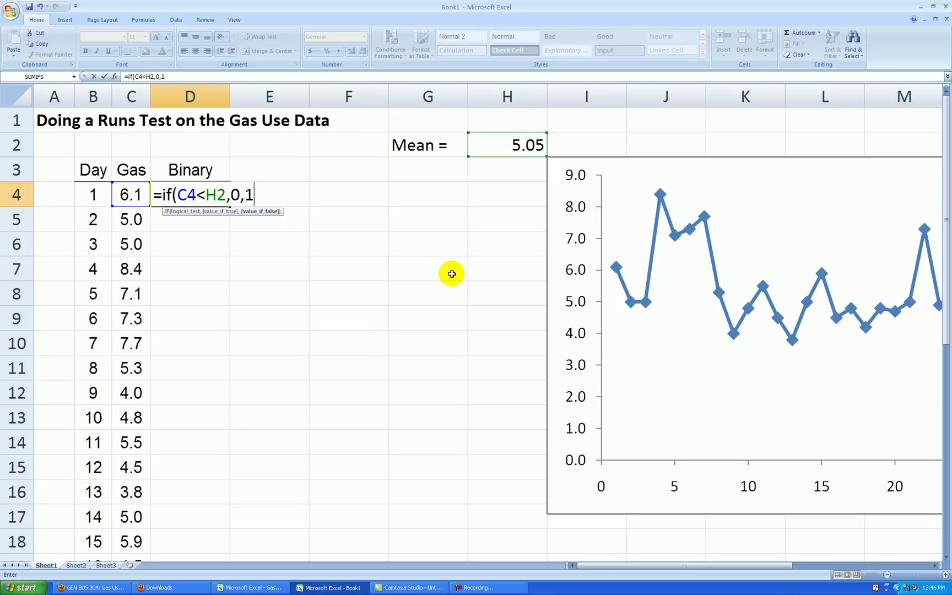
{"action": "key", "text": "Return"}
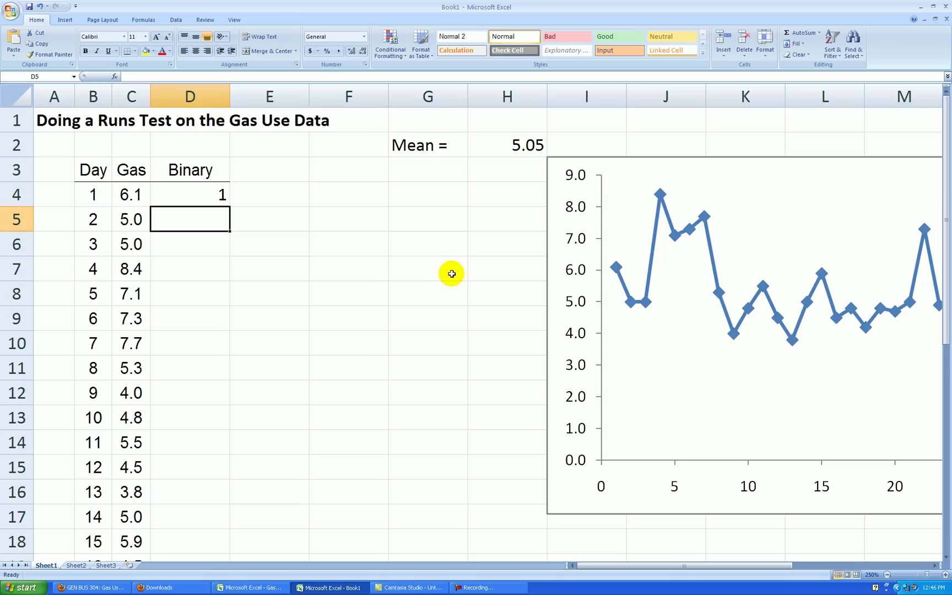
{"action": "left_click", "coordinate": [197, 198]}
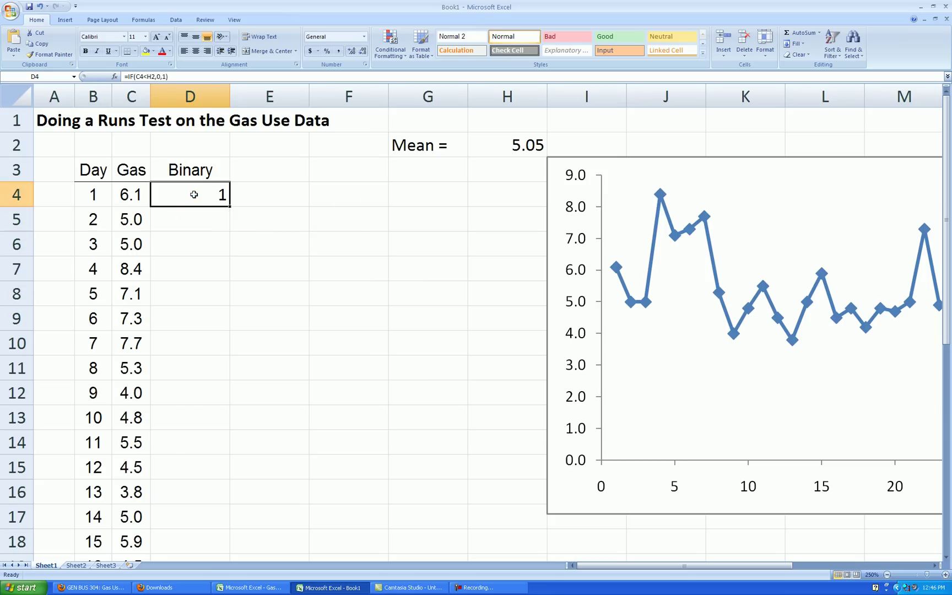
{"action": "left_click", "coordinate": [196, 51]}
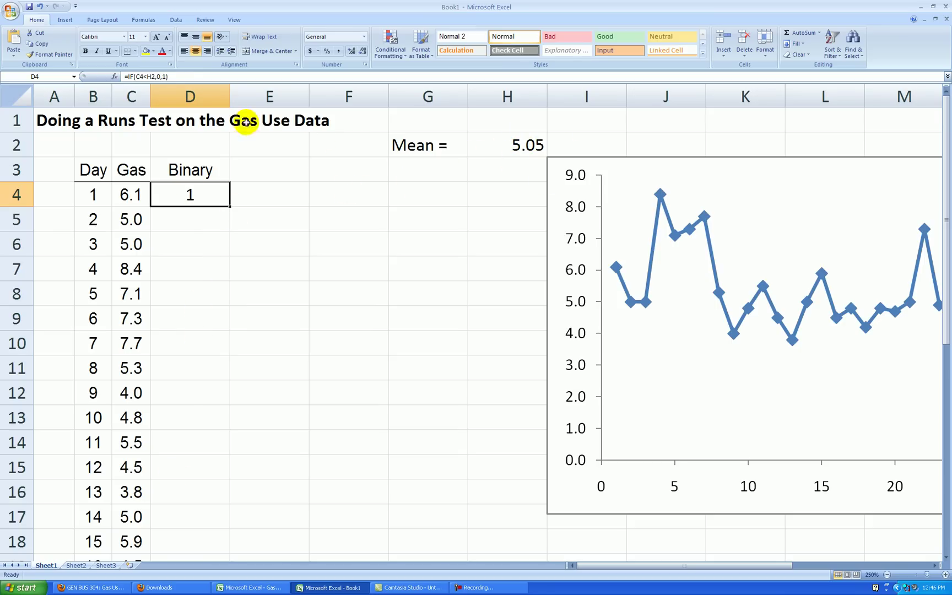
Step: Make the mean reference absolute, =IF(C4<$H$2,0,1), and fill it down the Binary column
{"action": "left_click", "coordinate": [151, 76]}
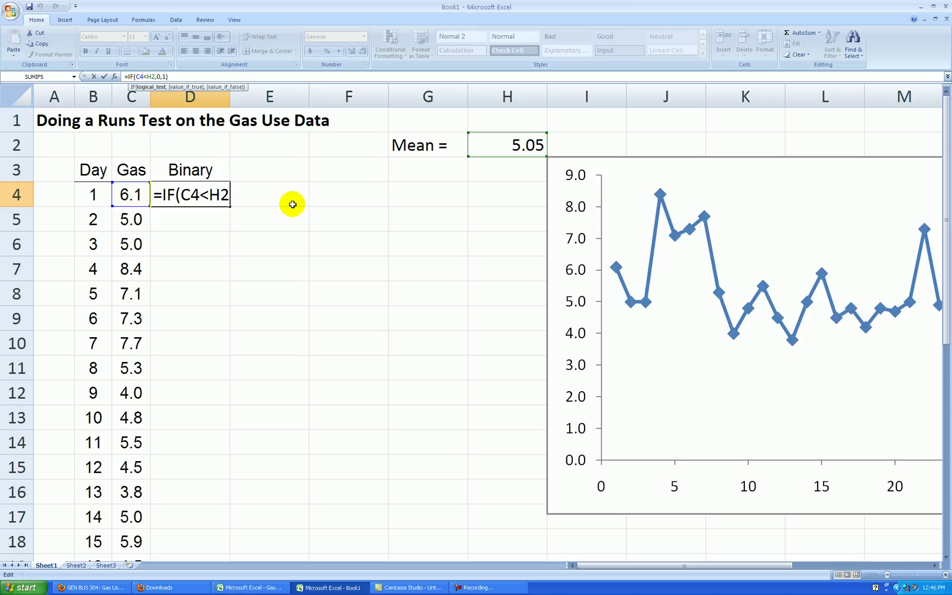
{"action": "key", "text": "F4"}
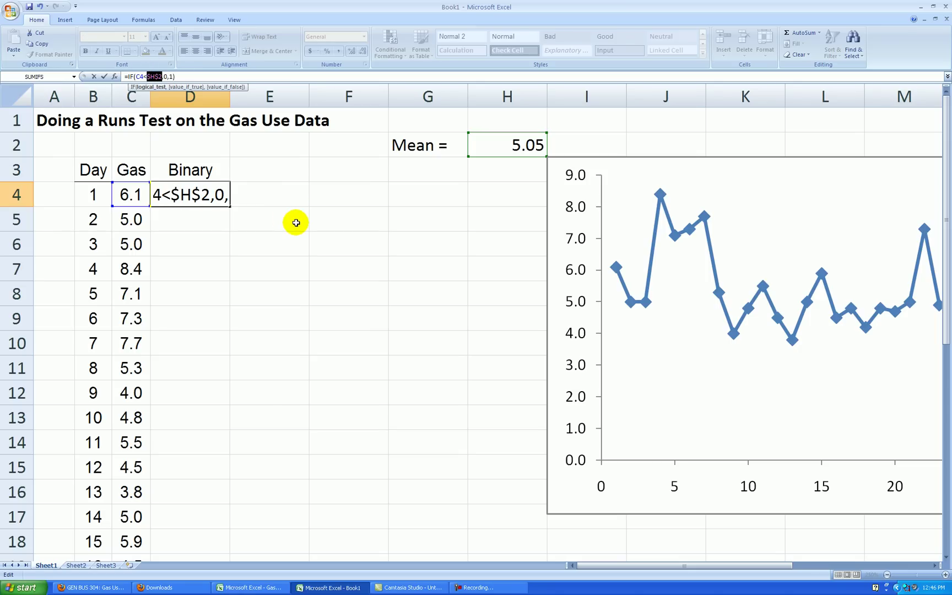
{"action": "key", "text": "Return"}
{"action": "left_click", "coordinate": [223, 199]}
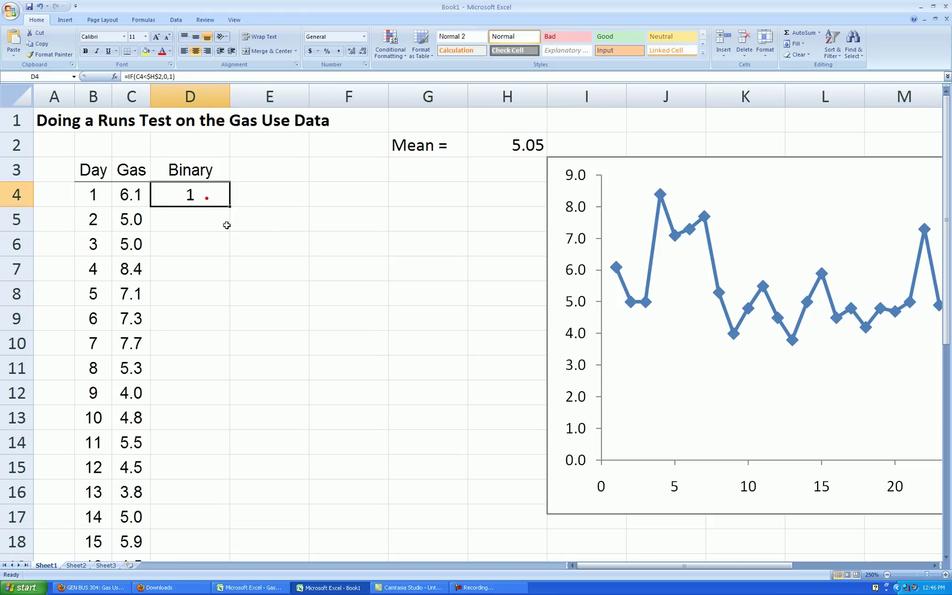
{"action": "double_click", "coordinate": [230, 208]}
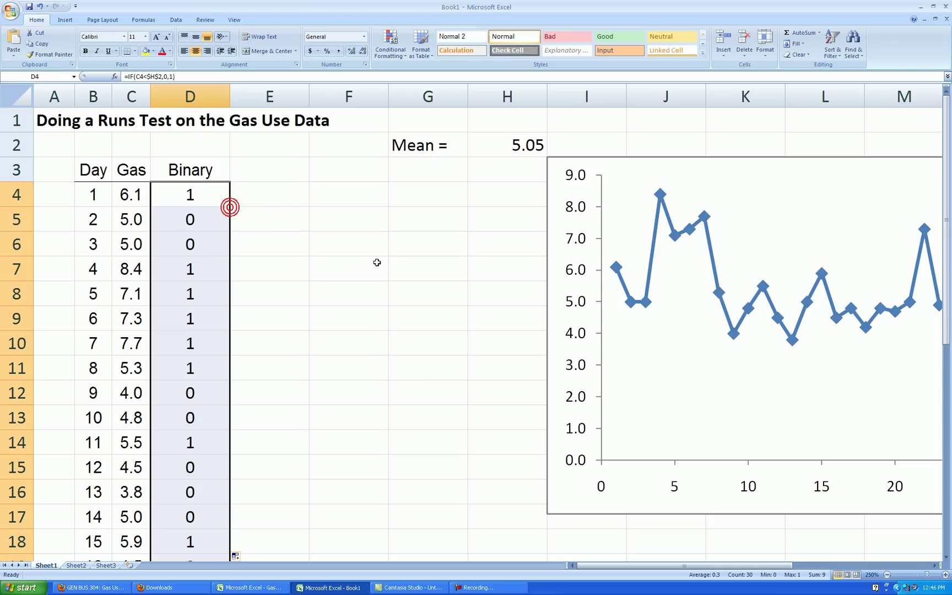
{"action": "left_click", "coordinate": [353, 281]}
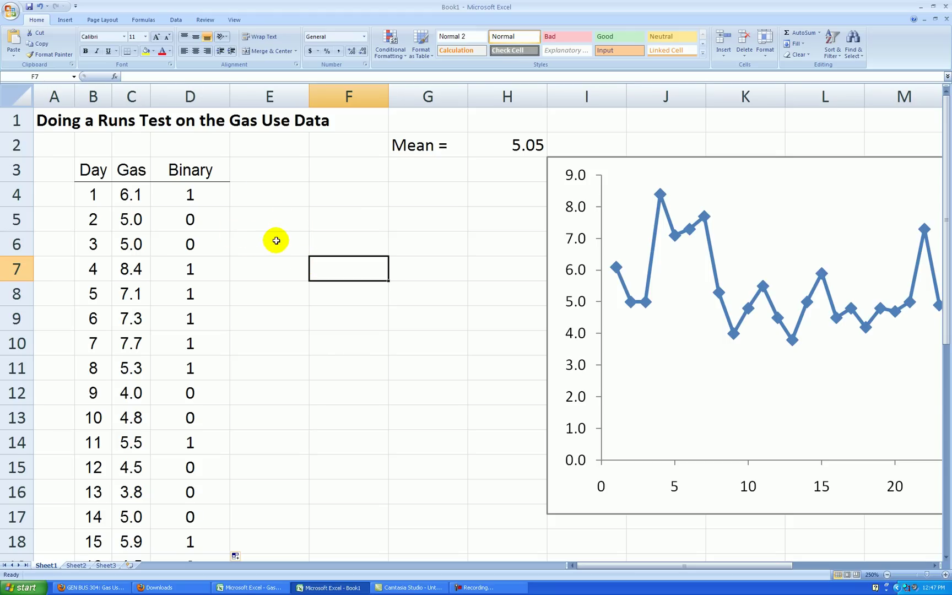
{"action": "scroll", "coordinate": [274, 237], "scroll_direction": "down", "scroll_amount": 5}
{"action": "scroll", "coordinate": [274, 237], "scroll_direction": "down", "scroll_amount": 4}
{"action": "scroll", "coordinate": [276, 236], "scroll_direction": "up", "scroll_amount": 9}
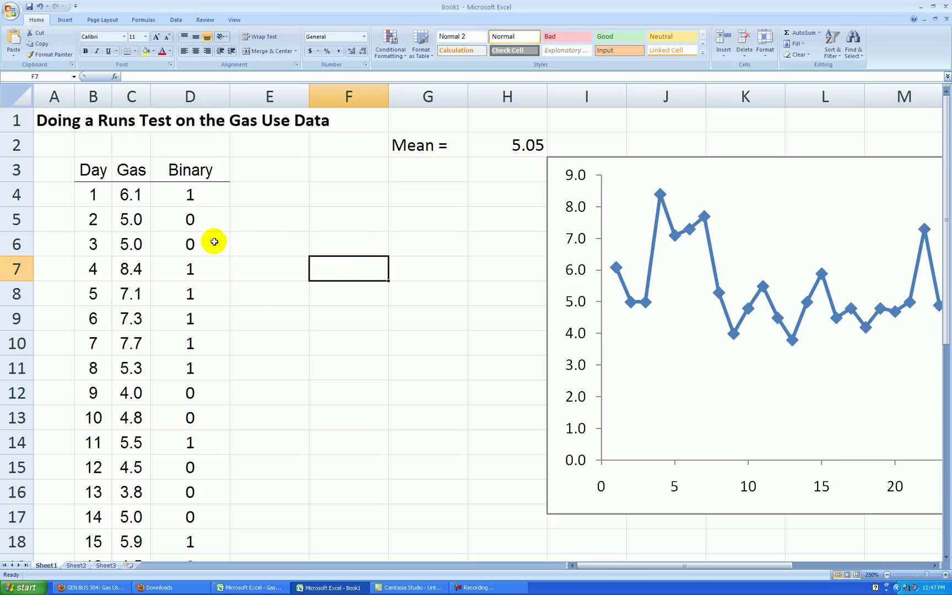
{"action": "left_click", "coordinate": [201, 197]}
{"action": "left_click_drag", "start_coordinate": [208, 219], "coordinate": [208, 367]}
{"action": "scroll", "coordinate": [276, 334], "scroll_direction": "down", "scroll_amount": 3}
{"action": "left_click_drag", "start_coordinate": [215, 176], "coordinate": [214, 196]}
{"action": "left_click", "coordinate": [216, 220]}
{"action": "left_click_drag", "start_coordinate": [215, 242], "coordinate": [243, 305]}
{"action": "left_click", "coordinate": [220, 316]}
{"action": "scroll", "coordinate": [302, 295], "scroll_direction": "down", "scroll_amount": 3}
{"action": "scroll", "coordinate": [291, 277], "scroll_direction": "up", "scroll_amount": 3}
{"action": "left_click_drag", "start_coordinate": [212, 193], "coordinate": [212, 325]}
{"action": "left_click", "coordinate": [205, 348]}
{"action": "left_click_drag", "start_coordinate": [220, 370], "coordinate": [205, 514]}
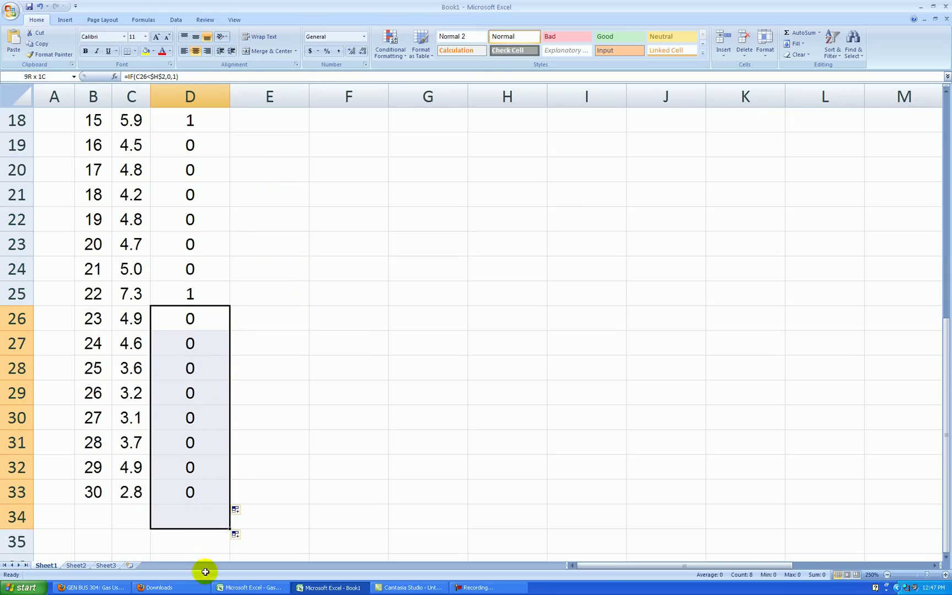
{"action": "left_click_drag", "start_coordinate": [206, 560], "coordinate": [213, 491]}
{"action": "left_click", "coordinate": [306, 441]}
{"action": "scroll", "coordinate": [300, 308], "scroll_direction": "up", "scroll_amount": 6}
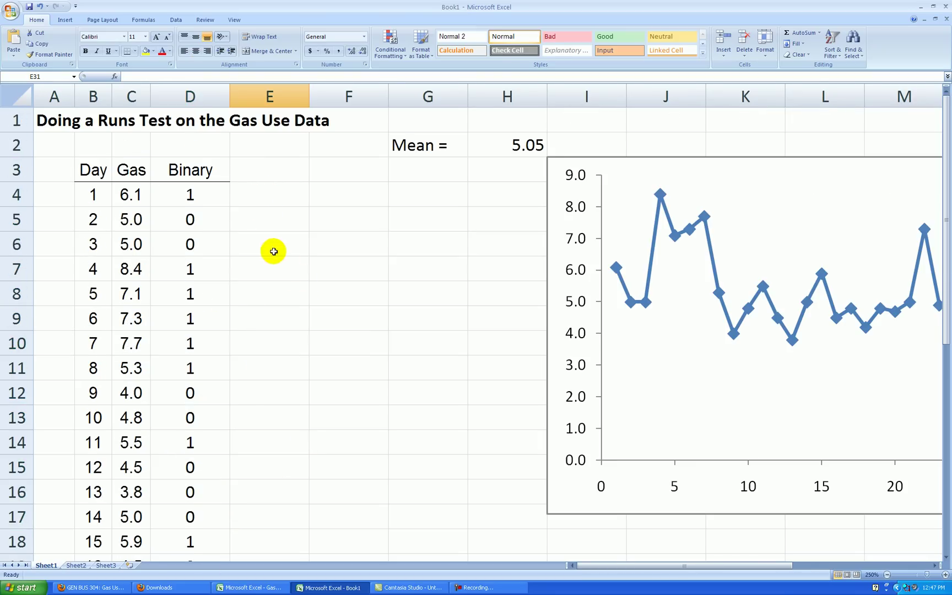
Step: Add a 'Counting Runs' heading in E3 formatted like Binary, widening column E to fit
{"action": "left_click", "coordinate": [221, 175]}
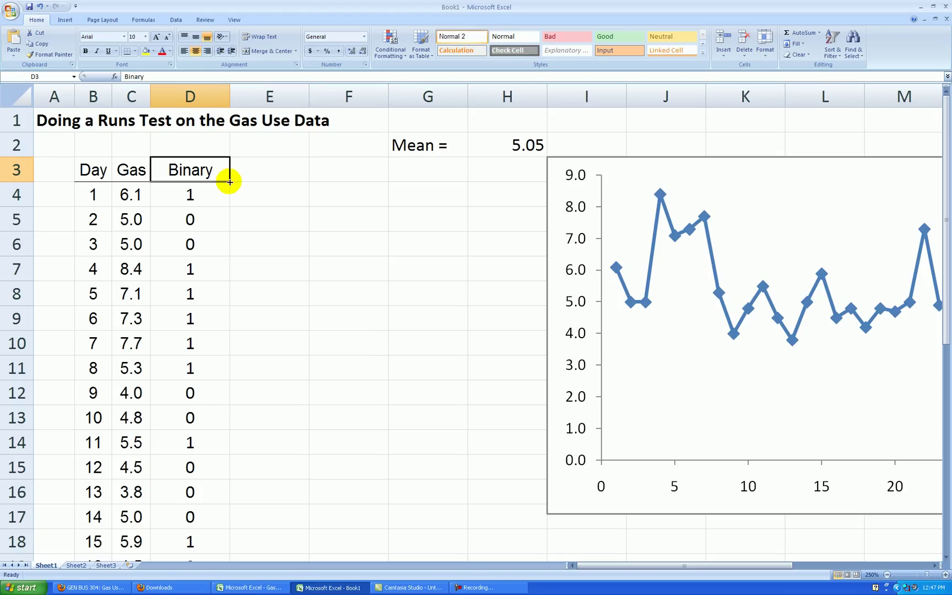
{"action": "left_click_drag", "start_coordinate": [232, 182], "coordinate": [311, 185]}
{"action": "left_click", "coordinate": [279, 174]}
{"action": "type", "text": "Count"}
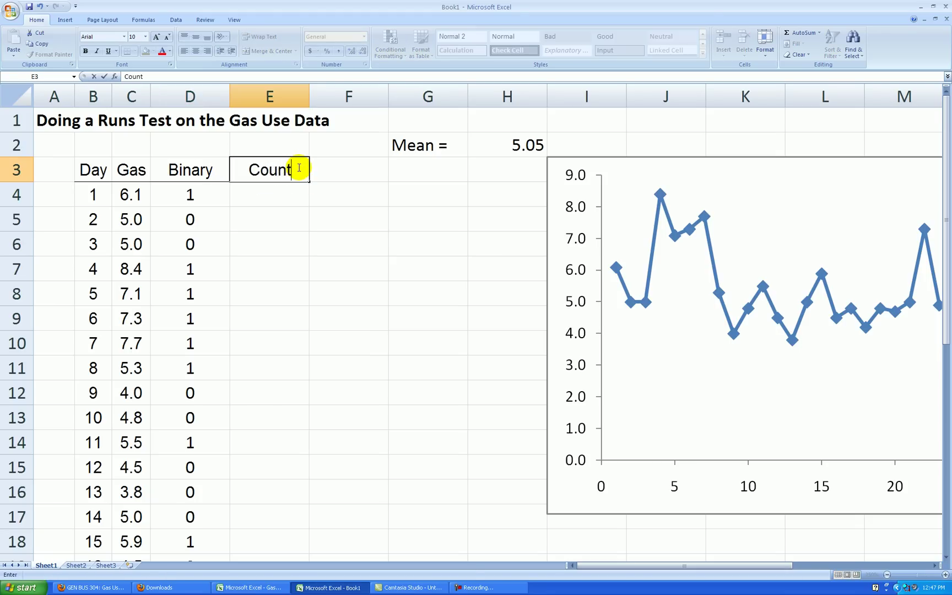
{"action": "type", "text": "ing Runs"}
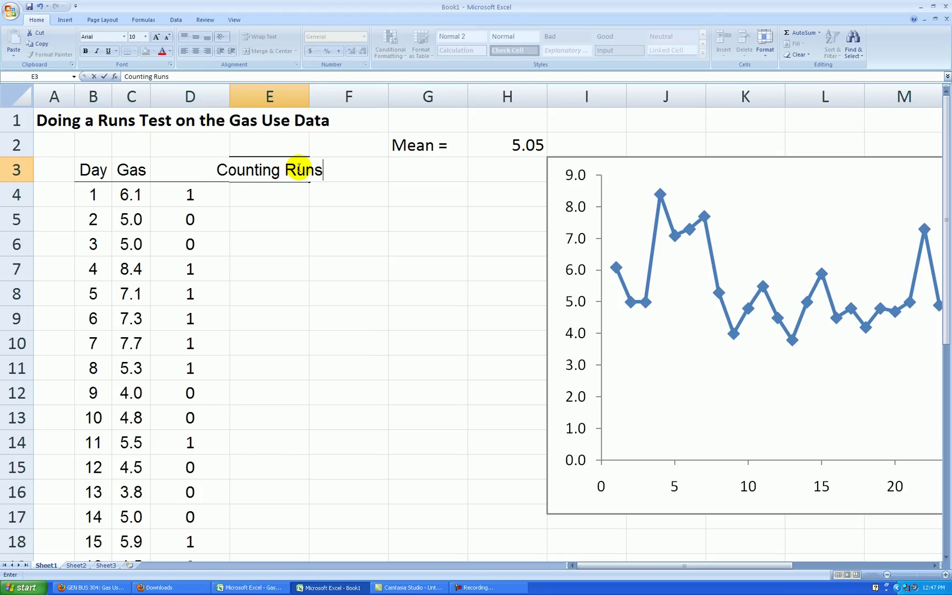
{"action": "key", "text": "Return"}
{"action": "double_click", "coordinate": [308, 87]}
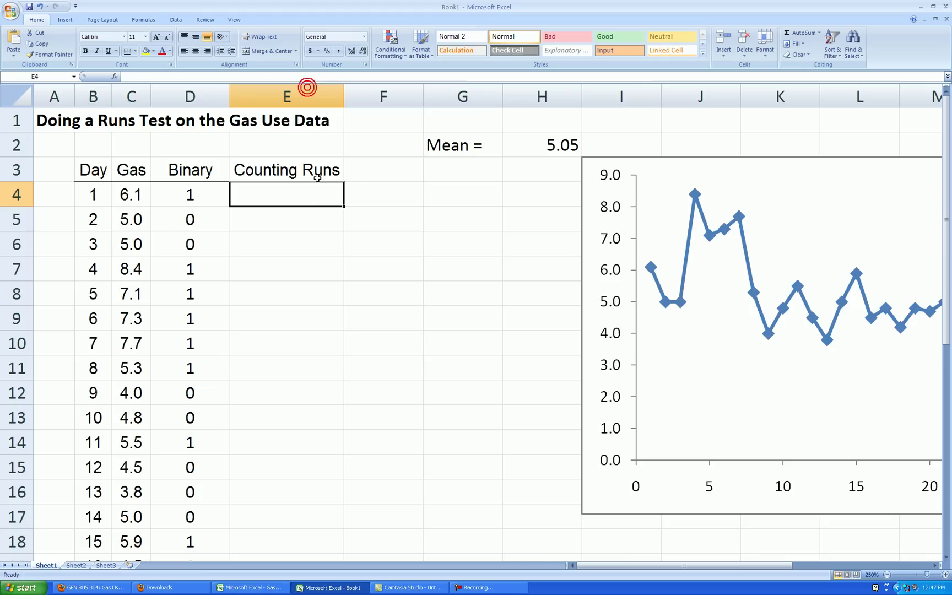
Step: Enter 1 as the starting run count in E4 and centre the run-count cells
{"action": "type", "text": "1"}
{"action": "key", "text": "Return"}
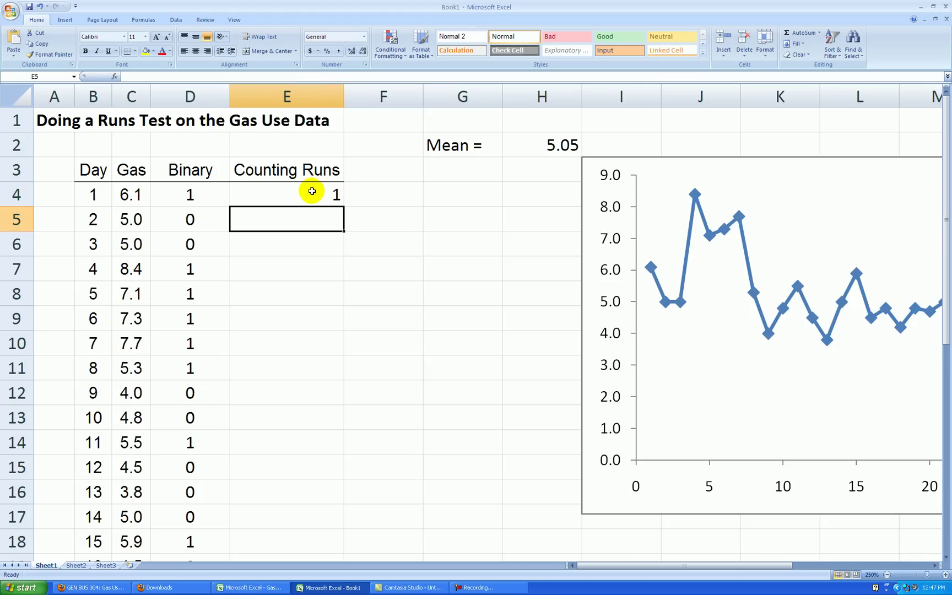
{"action": "left_click_drag", "start_coordinate": [312, 191], "coordinate": [310, 219]}
{"action": "left_click", "coordinate": [195, 51]}
Step: Enter =IF(D5=D4,E4,E4+1) in E5 to increment the count when the Binary value changes
{"action": "left_click", "coordinate": [289, 220]}
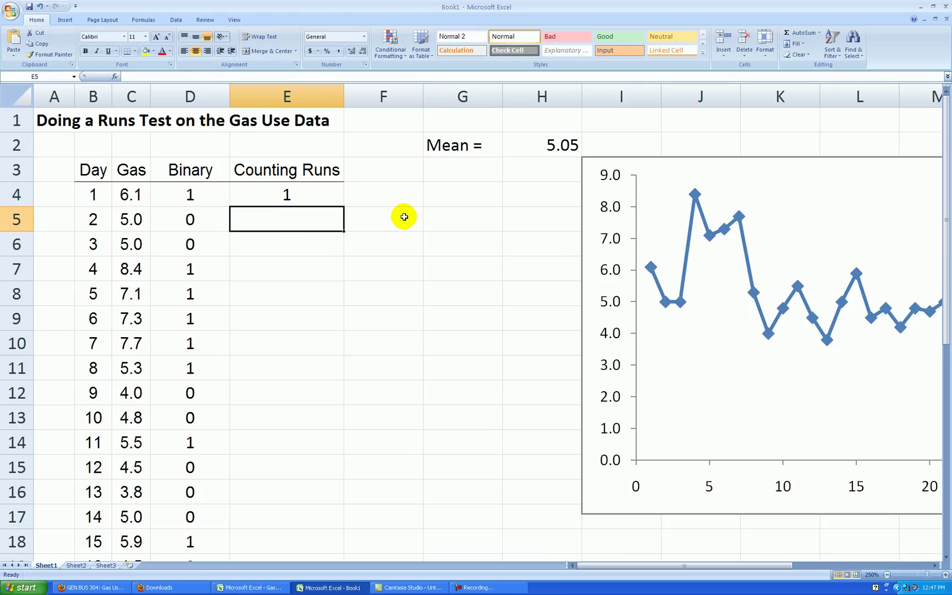
{"action": "type", "text": "=if("}
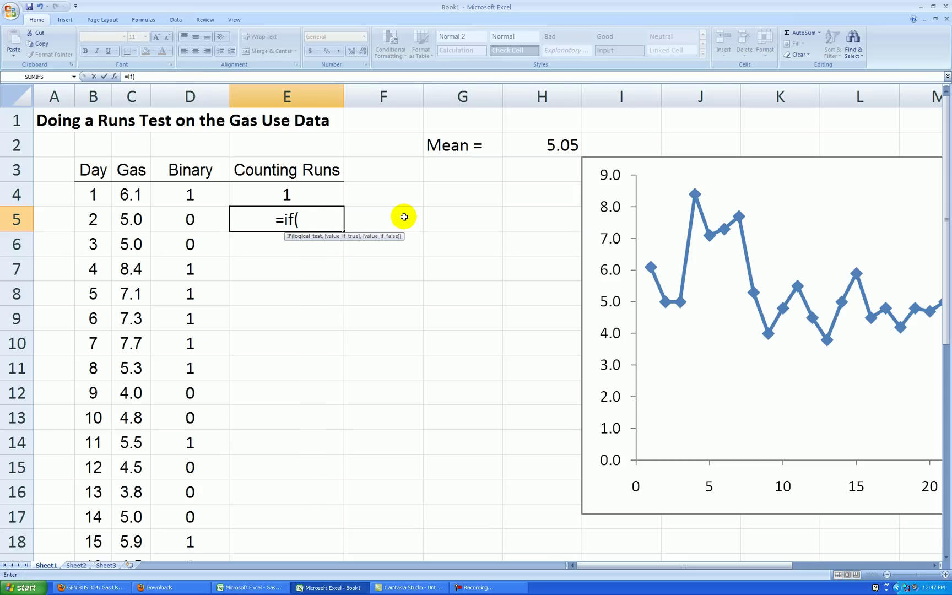
{"action": "key", "text": "Left"}
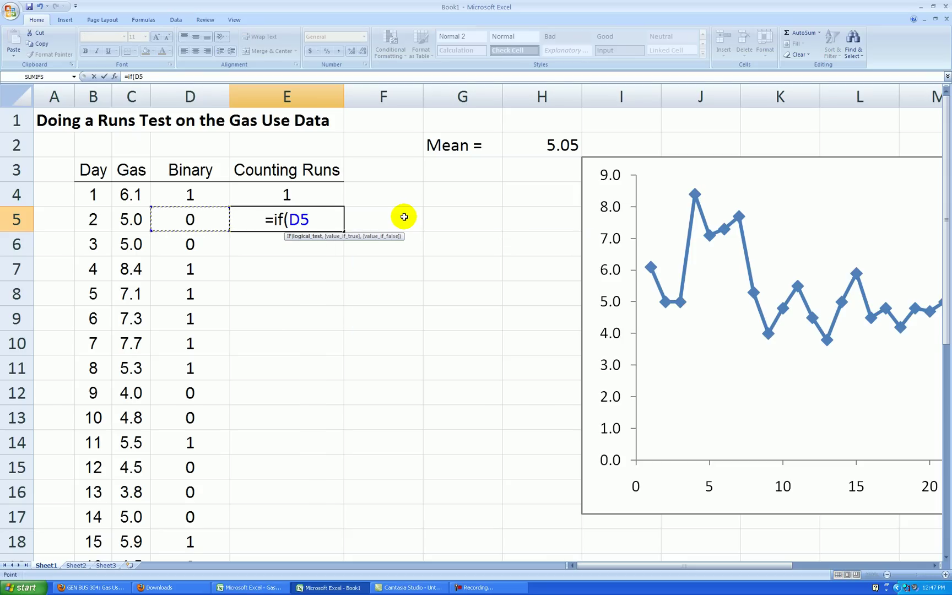
{"action": "type", "text": "="}
{"action": "key", "text": "Left"}
{"action": "key", "text": "Up"}
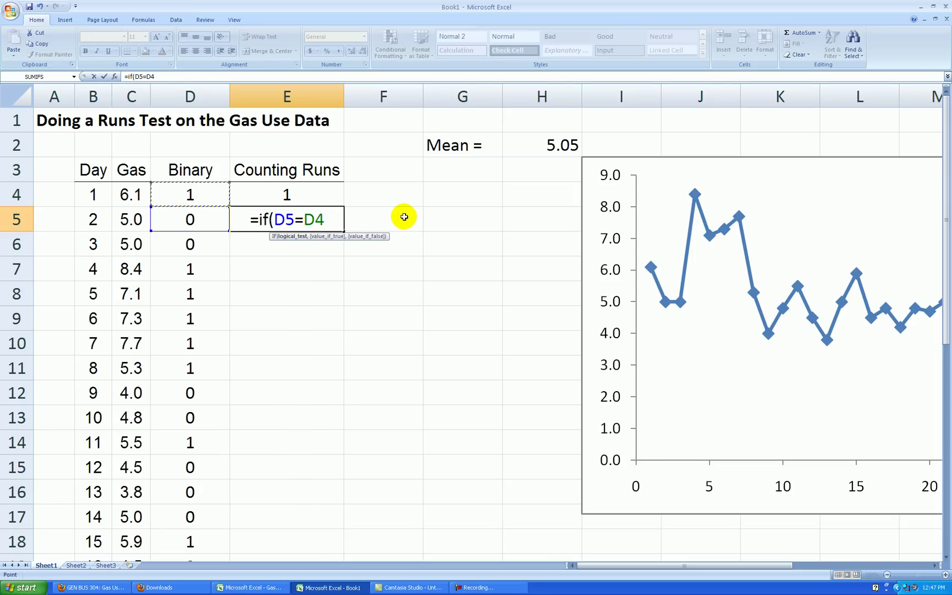
{"action": "type", "text": ","}
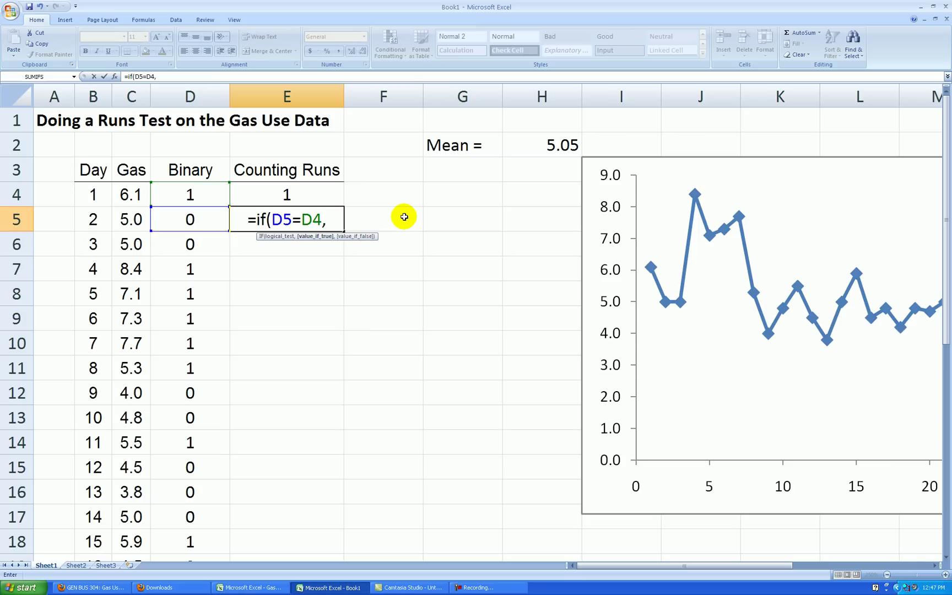
{"action": "type", "text": "1"}
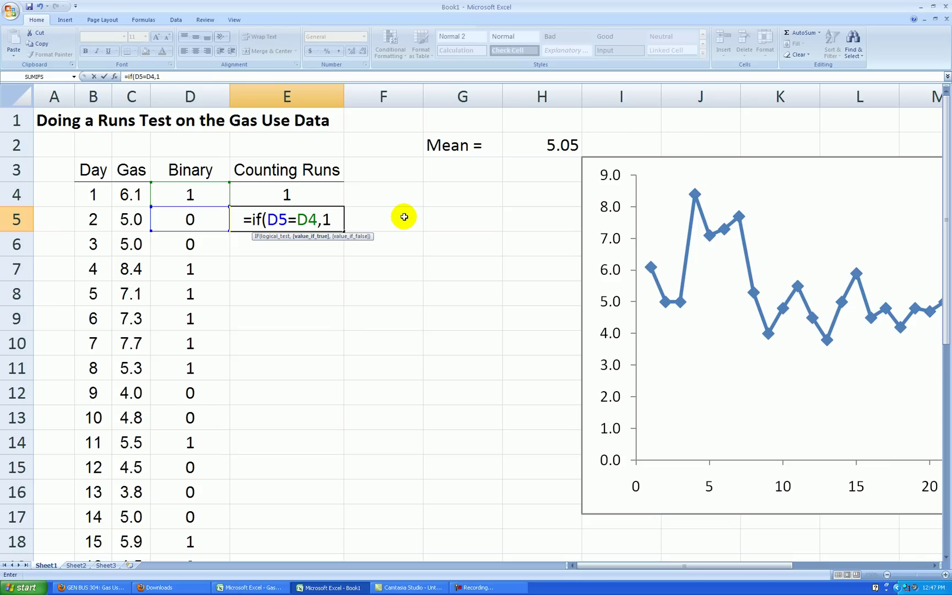
{"action": "key", "text": "BackSpace"}
{"action": "key", "text": "Up"}
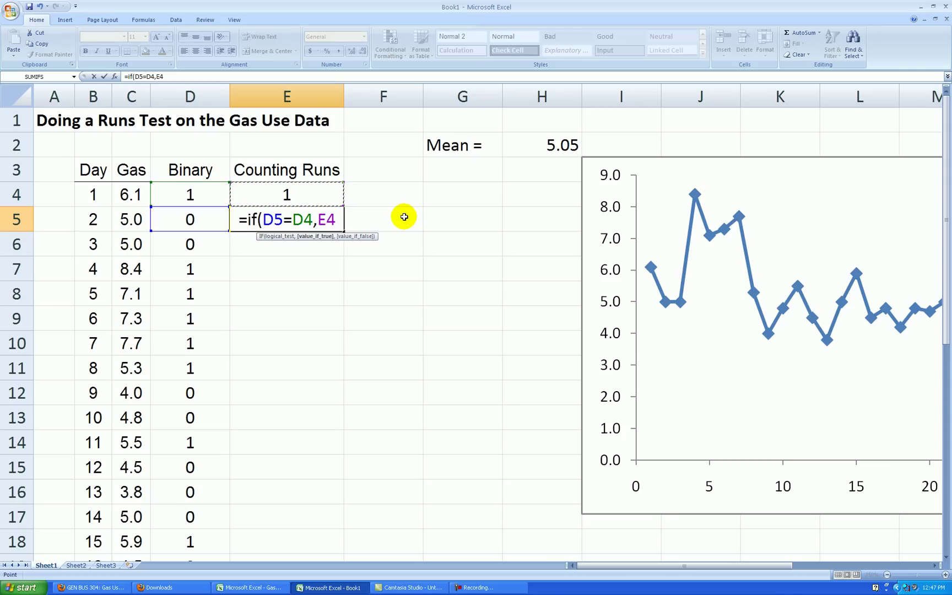
{"action": "type", "text": ",1"}
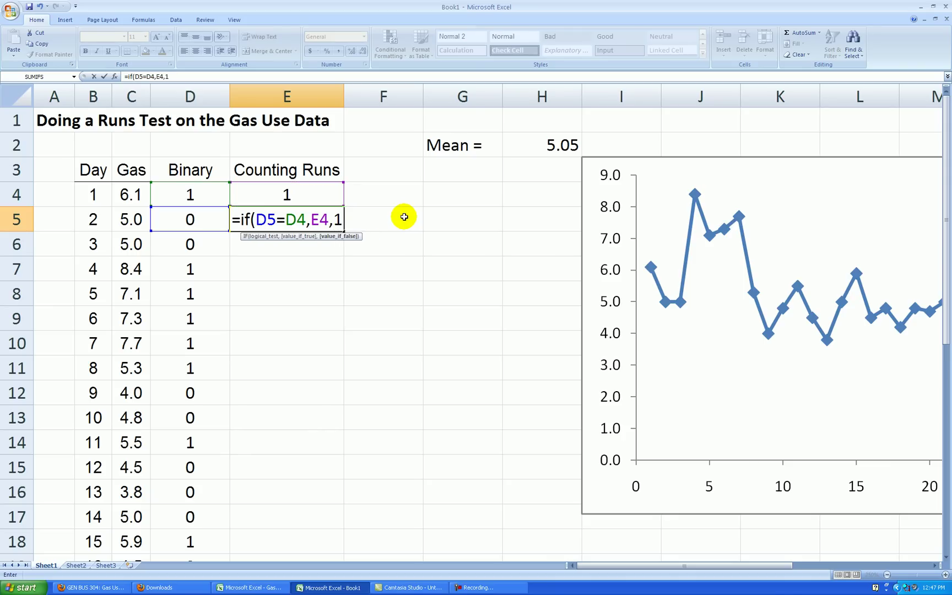
{"action": "key", "text": "BackSpace"}
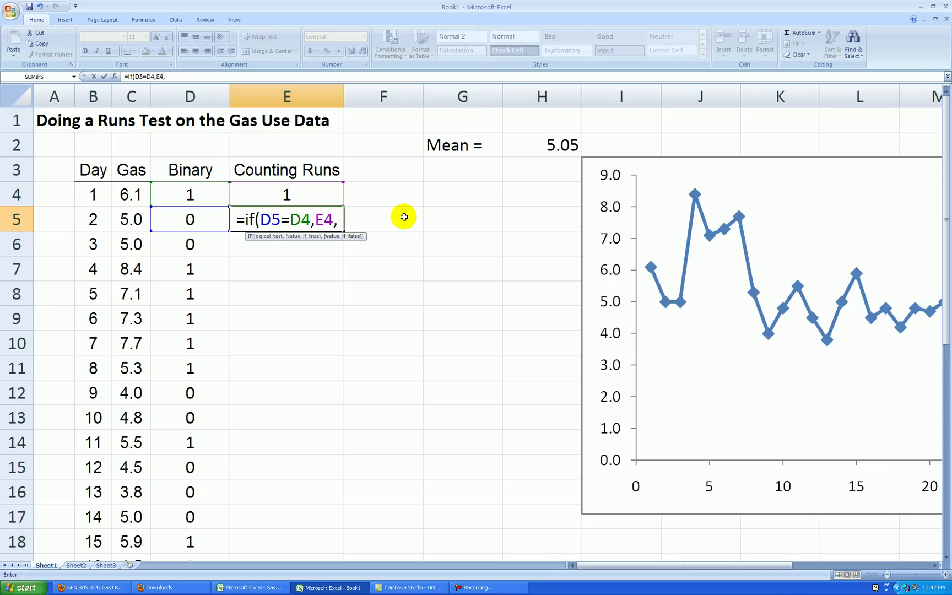
{"action": "type", "text": "E4+1)"}
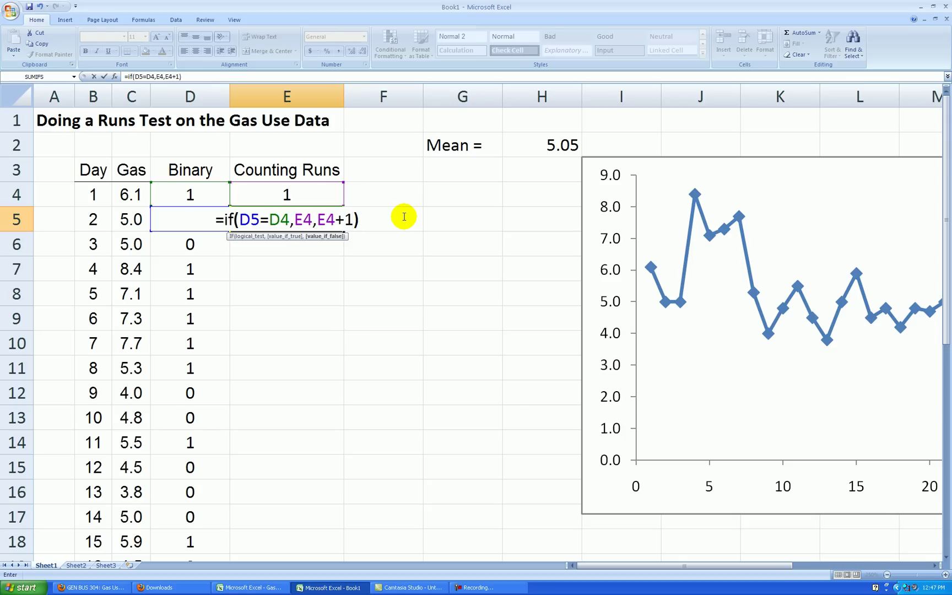
{"action": "key", "text": "Return"}
Step: Fill the run-count formula down to day 30, reaching 10 runs
{"action": "left_click", "coordinate": [304, 219]}
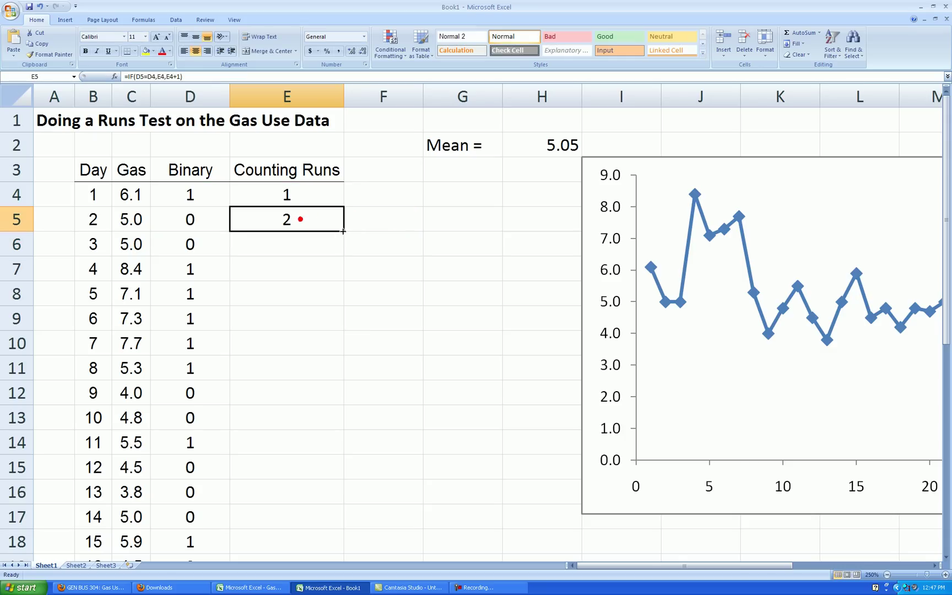
{"action": "double_click", "coordinate": [343, 231]}
{"action": "scroll", "coordinate": [328, 223], "scroll_direction": "down", "scroll_amount": 6}
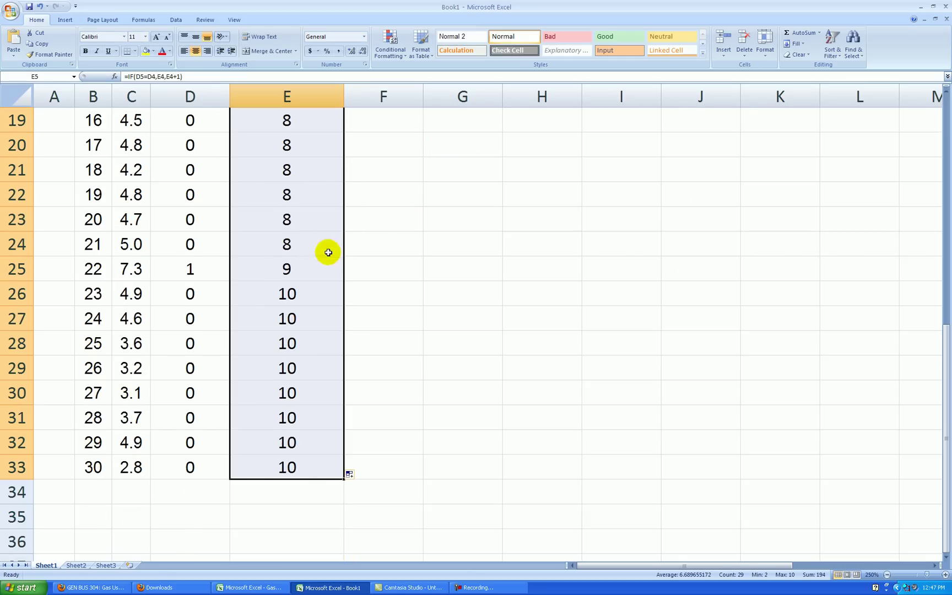
{"action": "scroll", "coordinate": [380, 386], "scroll_direction": "up", "scroll_amount": 6}
{"action": "scroll", "coordinate": [380, 339], "scroll_direction": "down", "scroll_amount": 7}
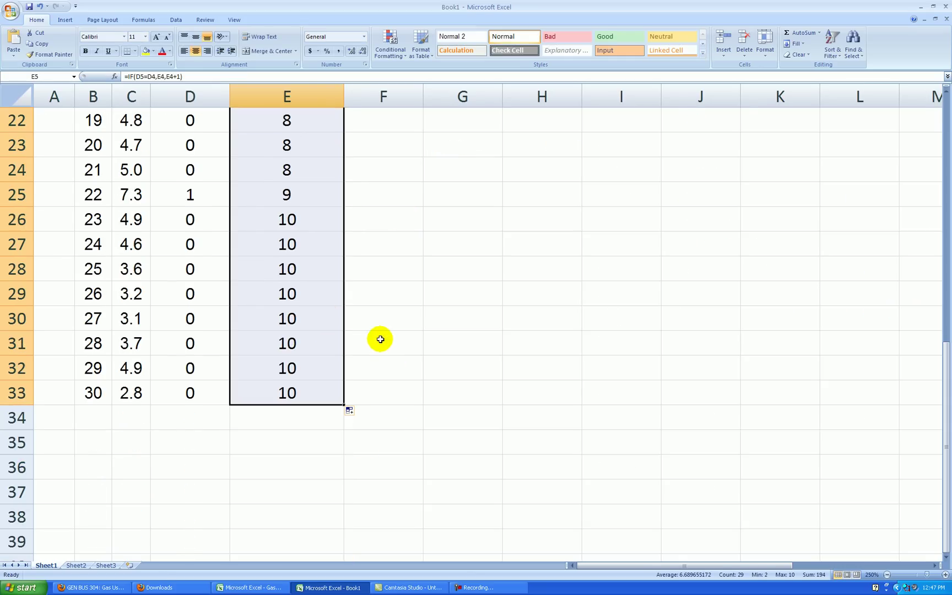
{"action": "scroll", "coordinate": [273, 435], "scroll_direction": "up", "scroll_amount": 7}
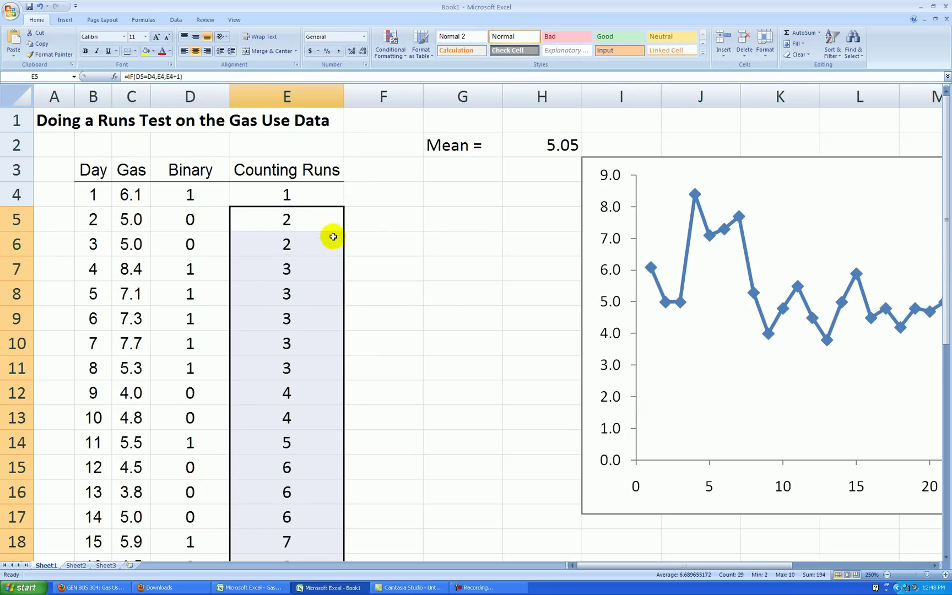
Step: Delete the empty columns F through H beside the run counts
{"action": "key", "text": "Up"}
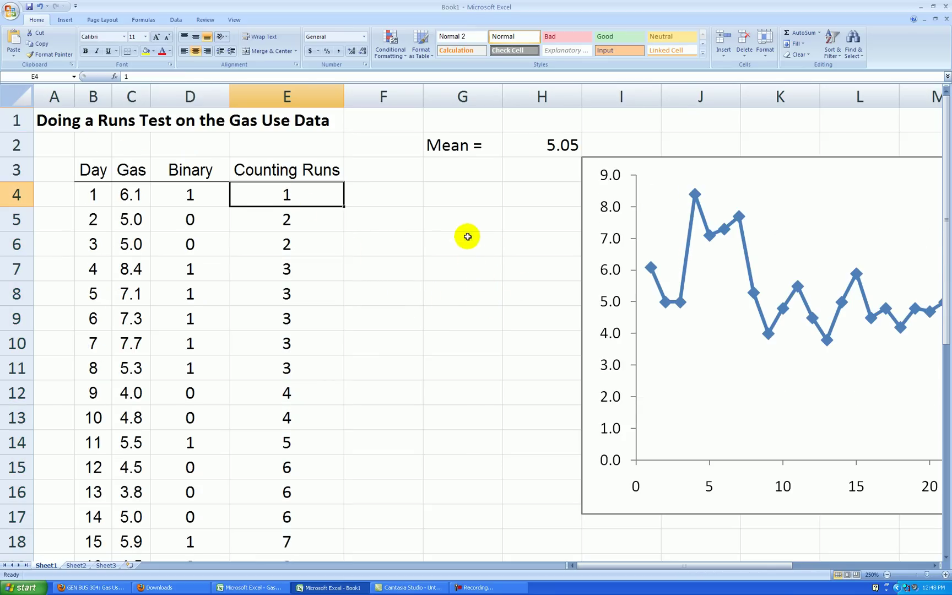
{"action": "left_click_drag", "start_coordinate": [420, 99], "coordinate": [527, 95]}
{"action": "right_click", "coordinate": [483, 102]}
{"action": "left_click", "coordinate": [507, 159]}
{"action": "left_click", "coordinate": [511, 245]}
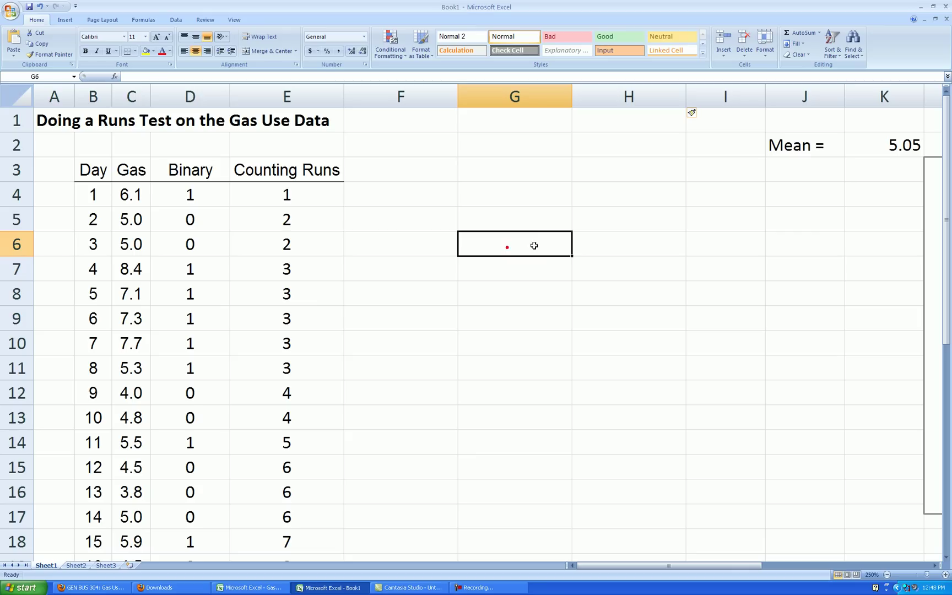
Step: Enter the labels R =, n0 =, n1 = and n = in G4:G7
{"action": "left_click", "coordinate": [469, 196]}
{"action": "type", "text": "R ="}
{"action": "key", "text": "Return"}
{"action": "type", "text": "n= ="}
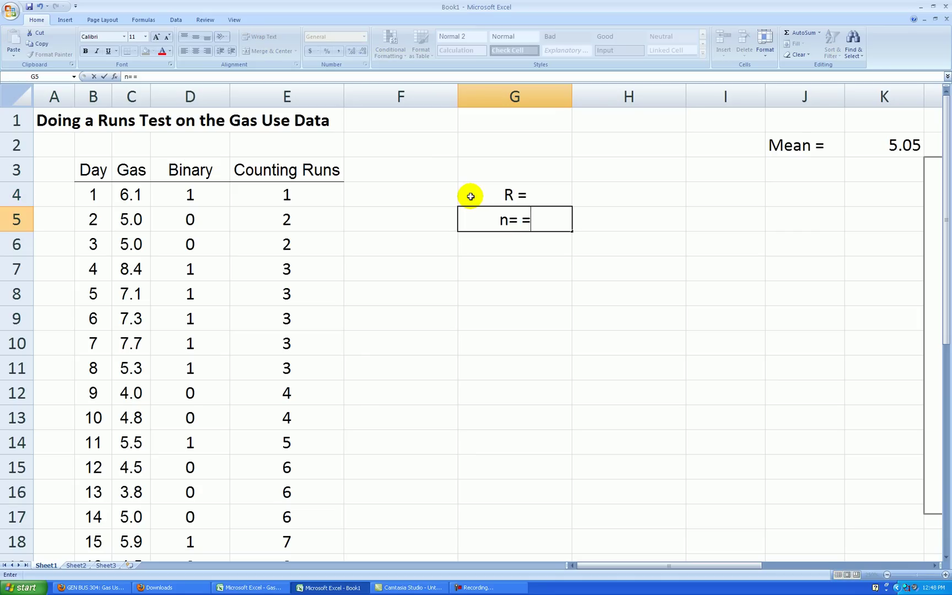
{"action": "key", "text": "Return"}
{"action": "key", "text": "Up"}
{"action": "type", "text": "n0 ="}
{"action": "key", "text": "Return"}
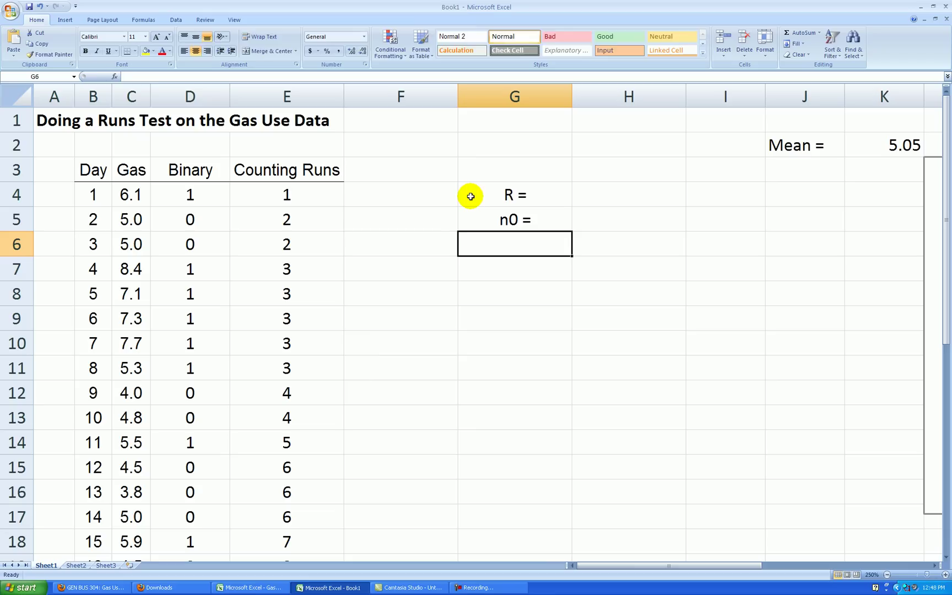
{"action": "type", "text": "n1 ="}
{"action": "key", "text": "Return"}
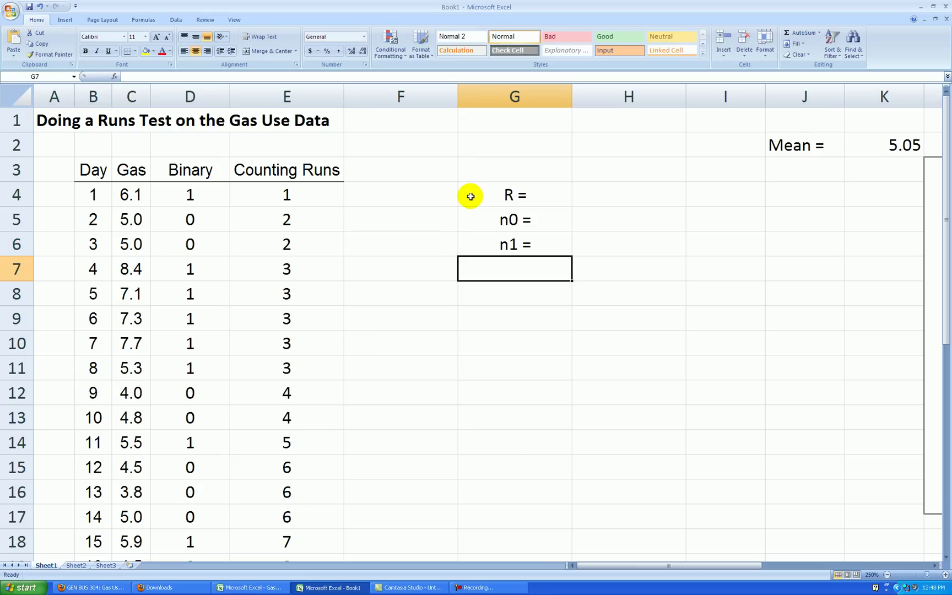
{"action": "type", "text": "n ="}
{"action": "key", "text": "Return"}
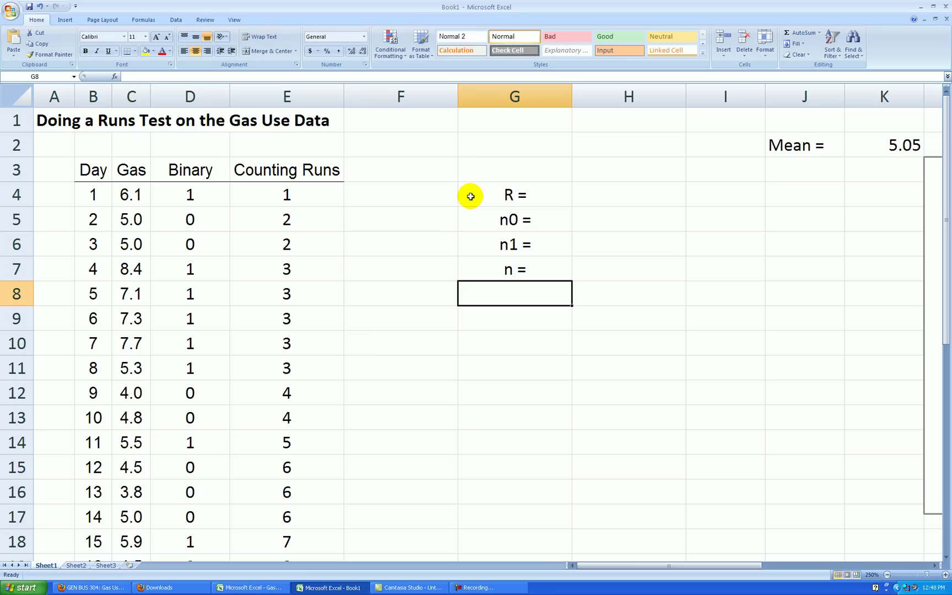
Step: Enter E(R ) =, Var(R ) =, StDev(R ) =, Z = and p-value = in G8:G12
{"action": "type", "text": "E"}
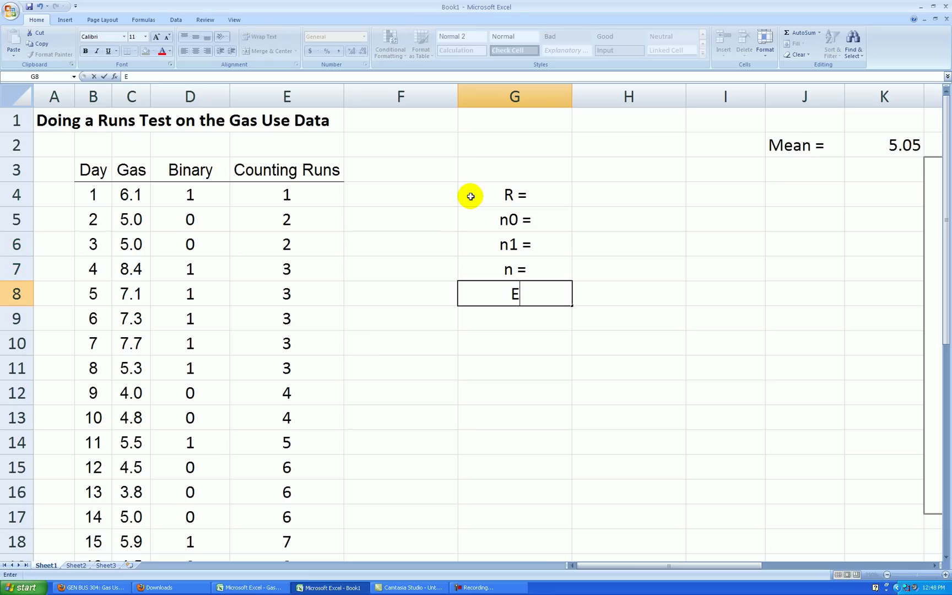
{"action": "type", "text": "(R ) ="}
{"action": "key", "text": "Return"}
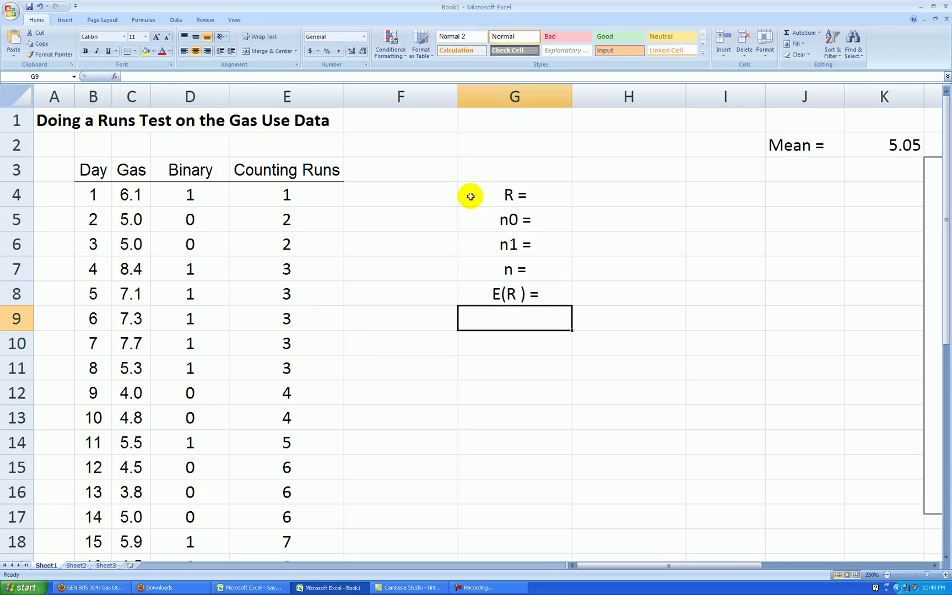
{"action": "type", "text": "Var(R"}
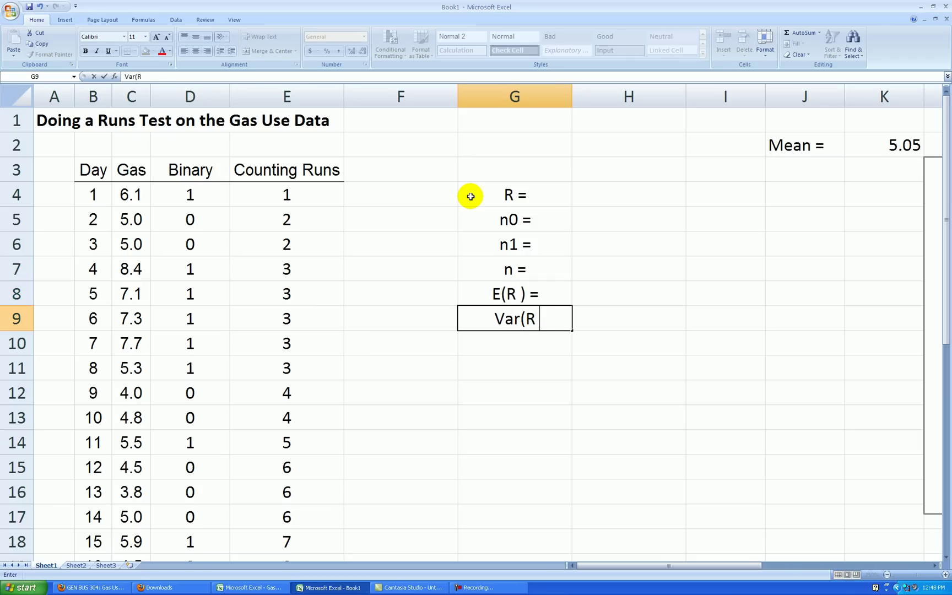
{"action": "type", "text": " ) ="}
{"action": "key", "text": "Return"}
{"action": "type", "text": "StDev(R"}
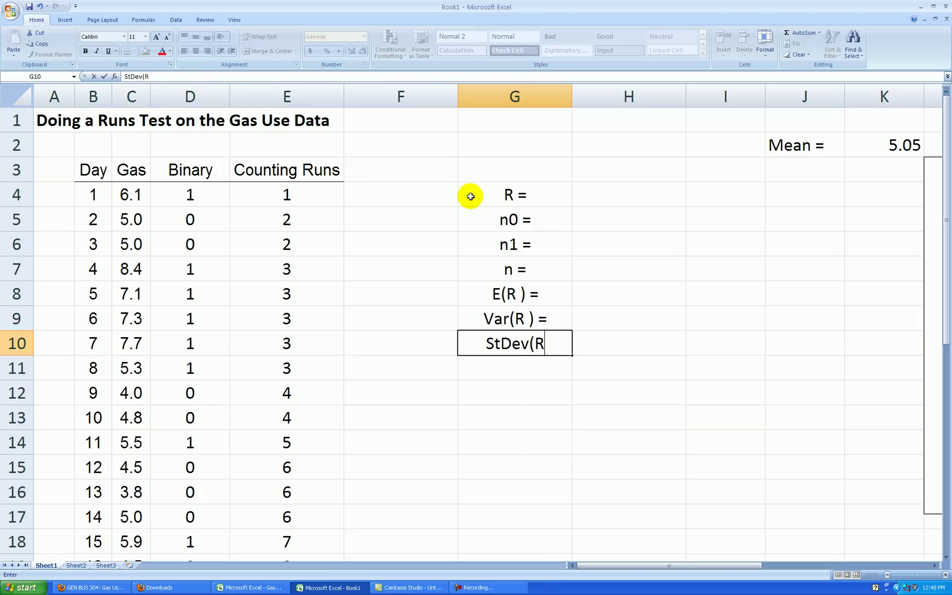
{"action": "type", "text": " ) ="}
{"action": "key", "text": "Return"}
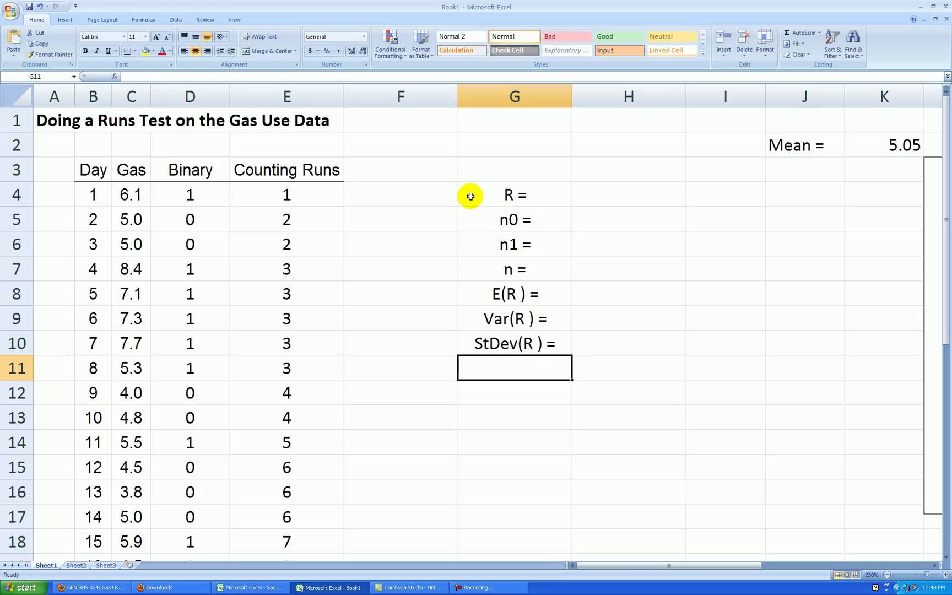
{"action": "type", "text": "Z ="}
{"action": "key", "text": "Return"}
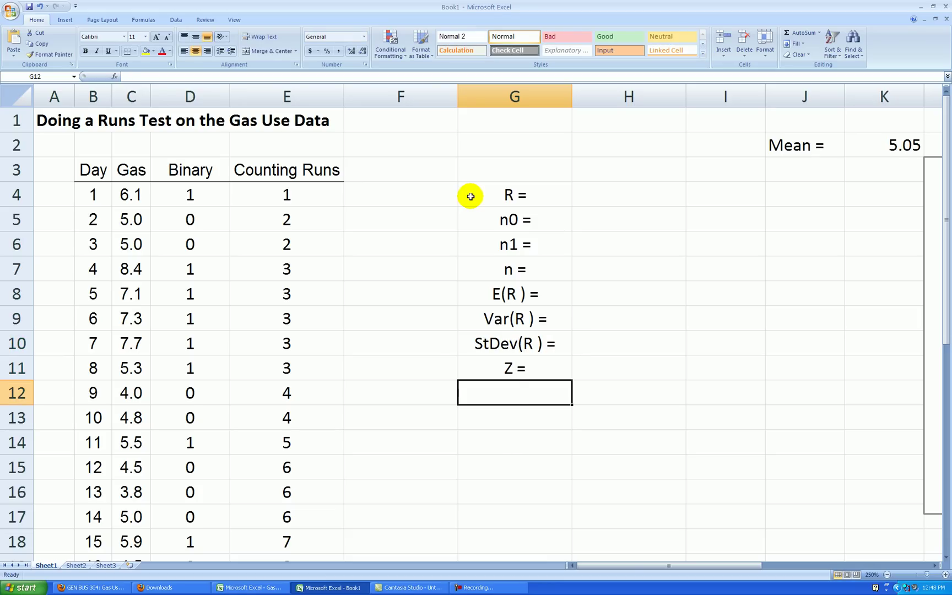
{"action": "type", "text": "p-cv"}
{"action": "key", "text": "BackSpace"}
{"action": "key", "text": "BackSpace"}
{"action": "type", "text": "value ="}
{"action": "key", "text": "Return"}
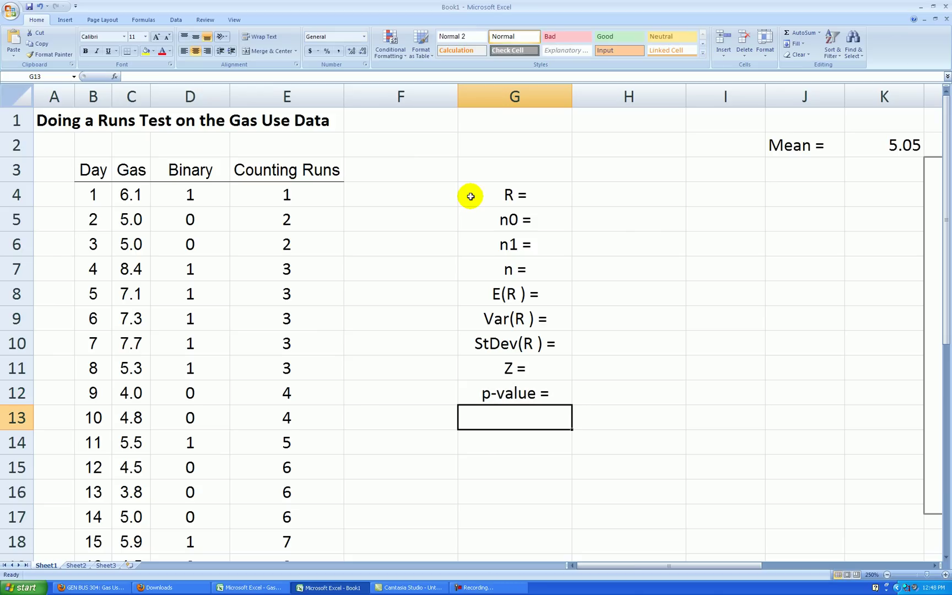
Step: Right-align the runs-test labels from R = to p-value = in column G
{"action": "left_click_drag", "start_coordinate": [548, 184], "coordinate": [548, 388]}
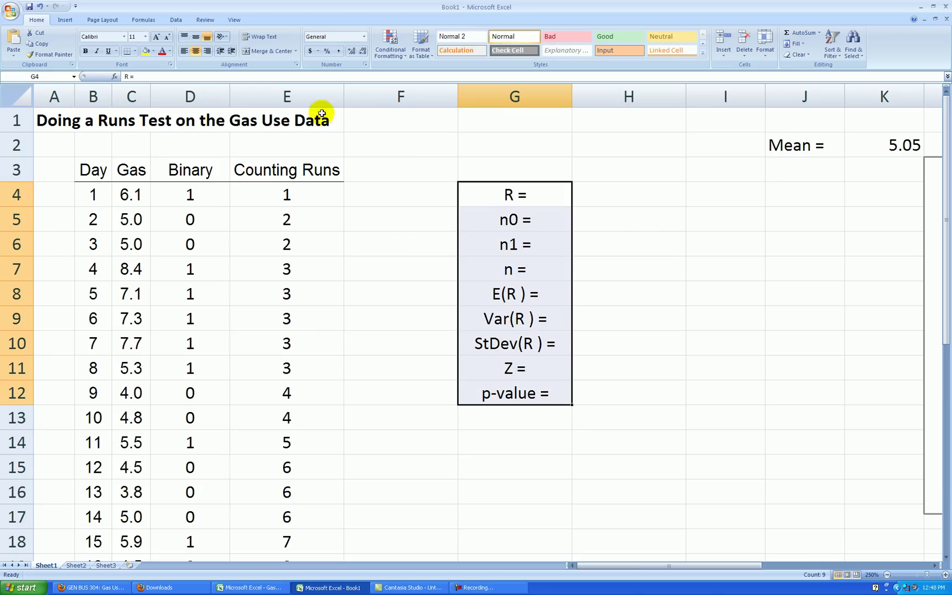
{"action": "left_click", "coordinate": [207, 51]}
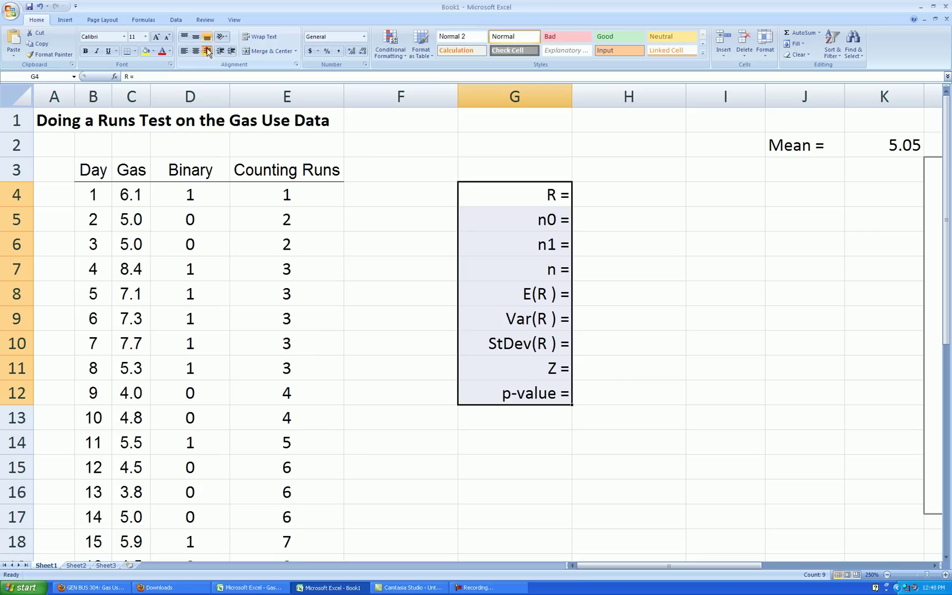
{"action": "left_click", "coordinate": [702, 323]}
Step: Enter 10 as the number of runs R in H4
{"action": "left_click", "coordinate": [605, 199]}
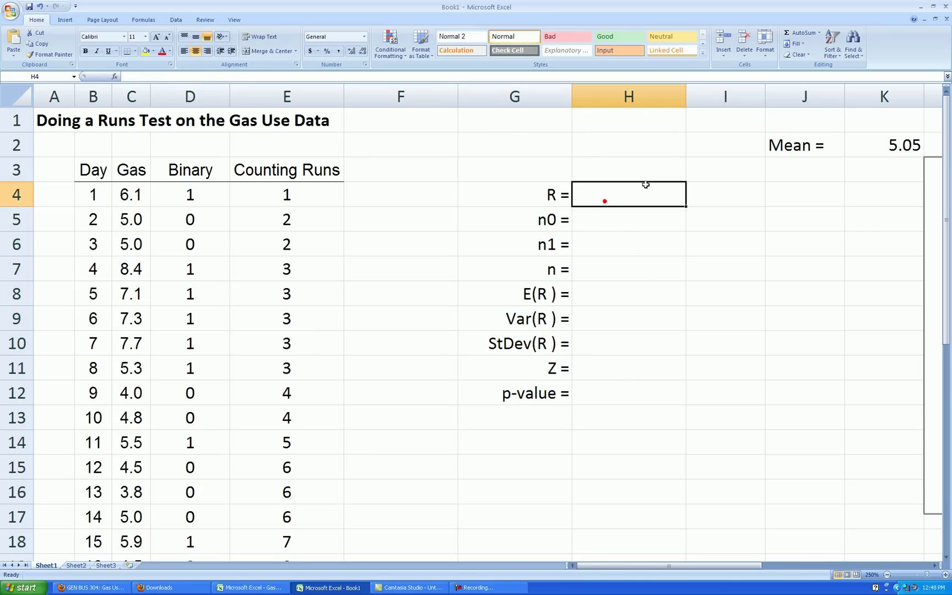
{"action": "type", "text": "10"}
{"action": "key", "text": "Return"}
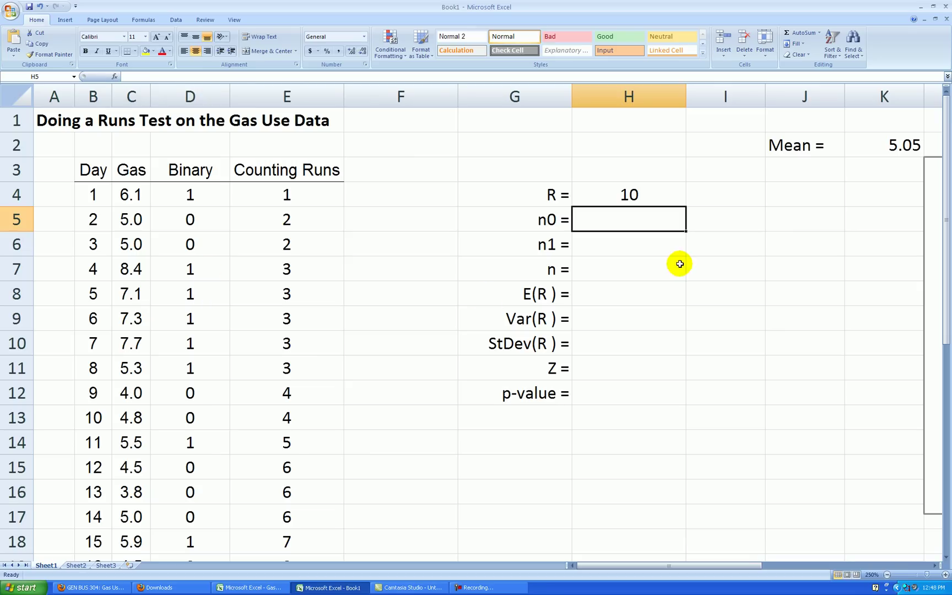
Step: Enter n = 30 in H7 and n1 as =SUM(D4:D33) in H6, giving 9
{"action": "left_click", "coordinate": [590, 268]}
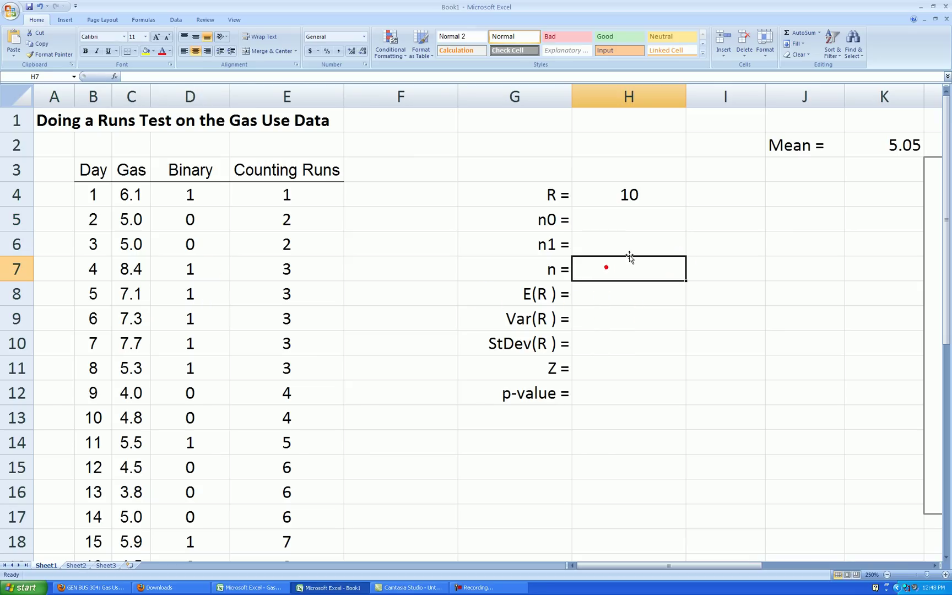
{"action": "type", "text": "3"}
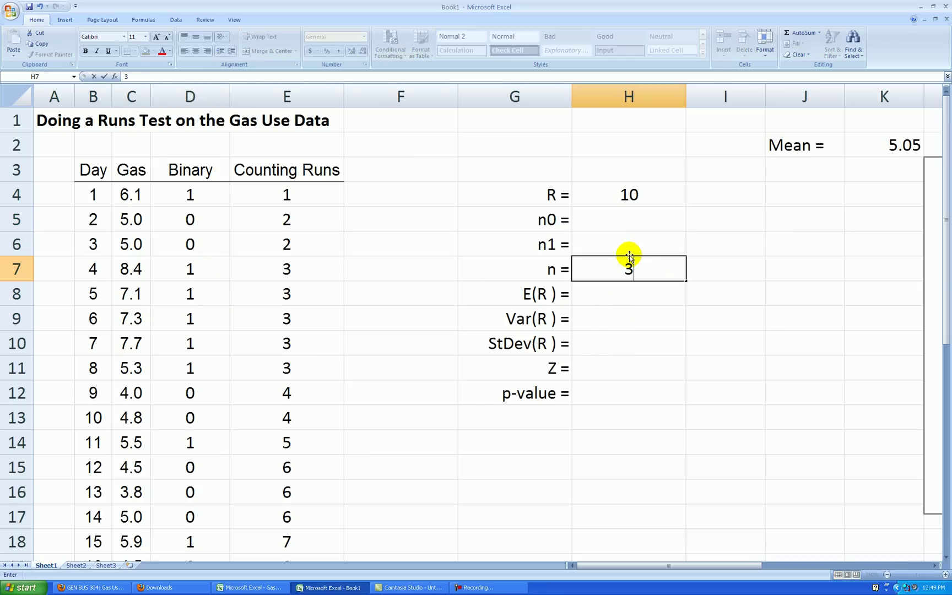
{"action": "type", "text": "0"}
{"action": "left_click", "coordinate": [628, 254]}
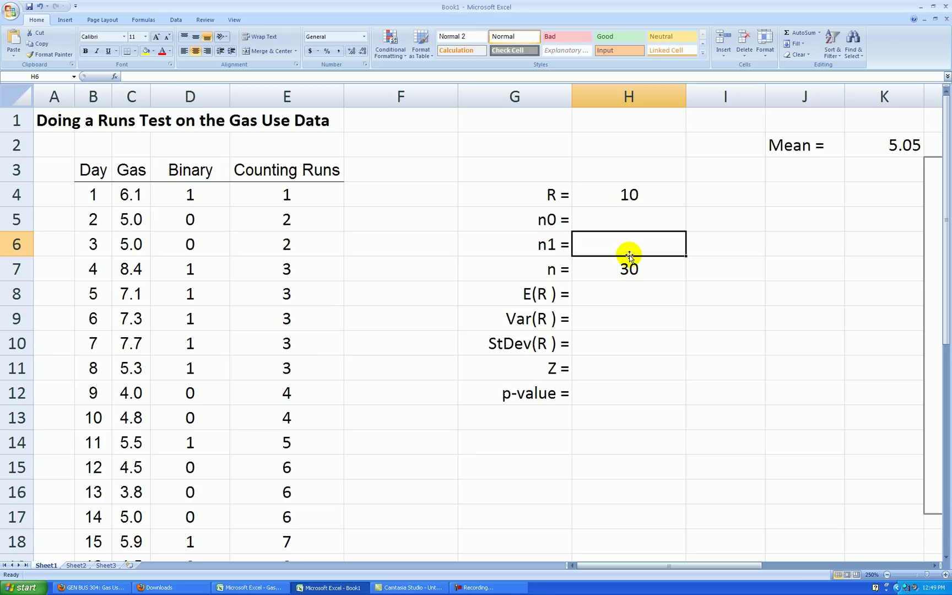
{"action": "type", "text": "=sum("}
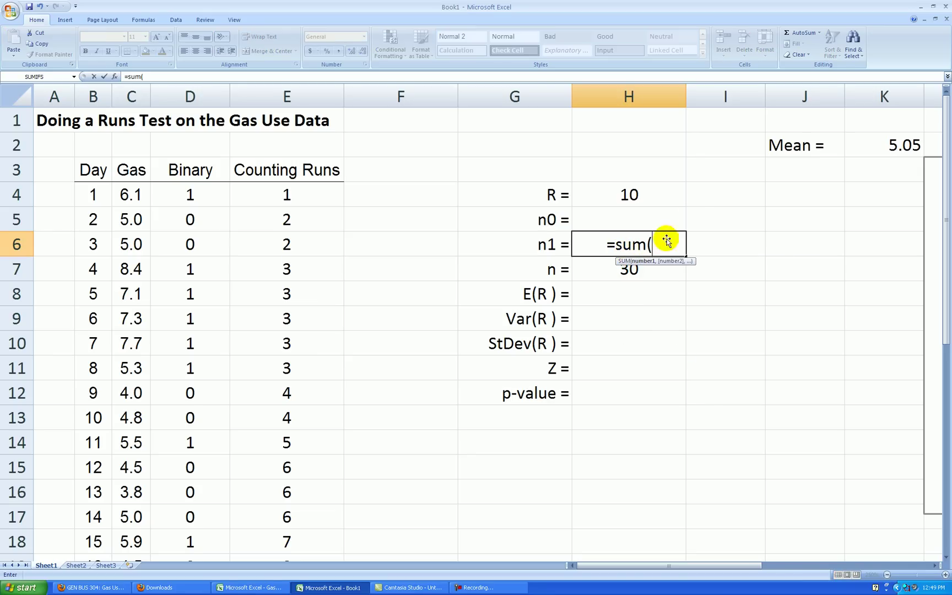
{"action": "left_click_drag", "start_coordinate": [190, 195], "coordinate": [220, 518]}
{"action": "key", "text": "Return"}
{"action": "scroll", "coordinate": [242, 521], "scroll_direction": "up", "scroll_amount": 2}
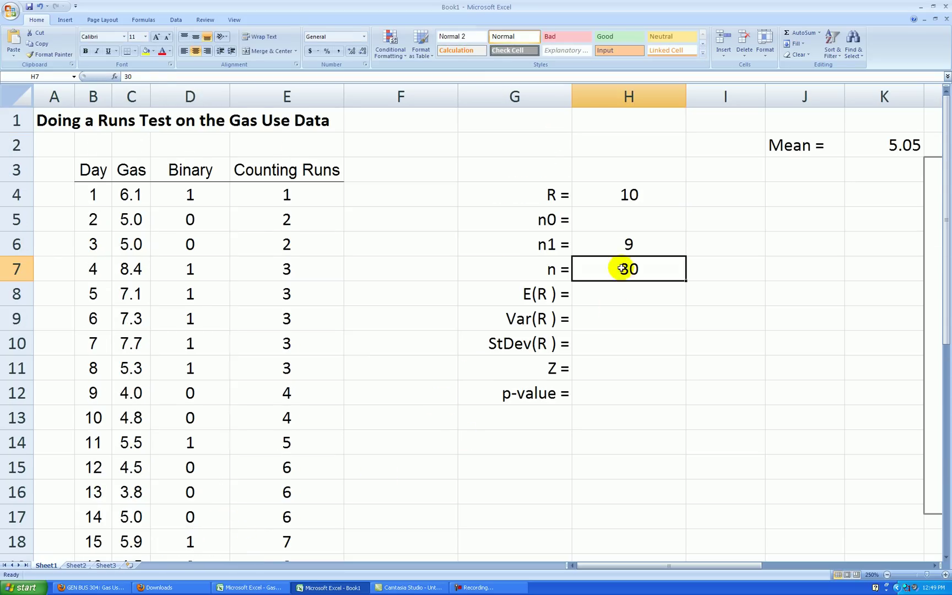
{"action": "left_click", "coordinate": [619, 249]}
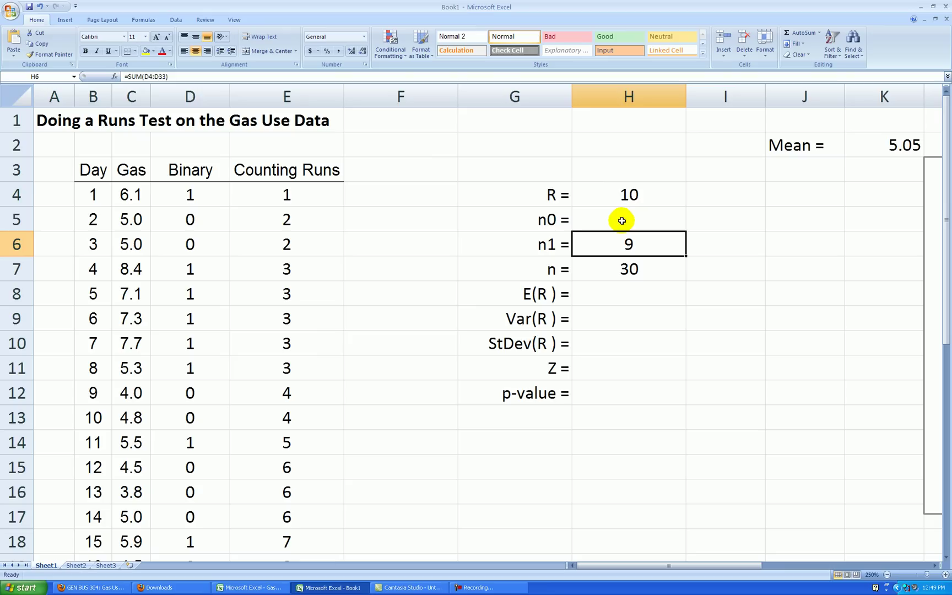
Step: Compute n0 in H5 as =H7-H6, giving 21
{"action": "left_click", "coordinate": [622, 221]}
{"action": "type", "text": "="}
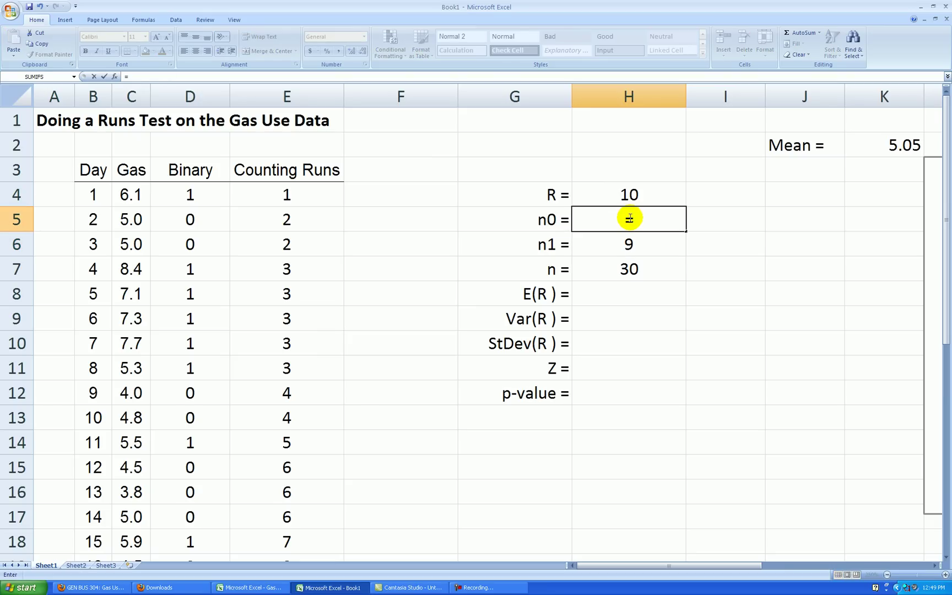
{"action": "key", "text": "Down"}
{"action": "key", "text": "Down"}
{"action": "type", "text": "-"}
{"action": "key", "text": "Down"}
{"action": "key", "text": "Return"}
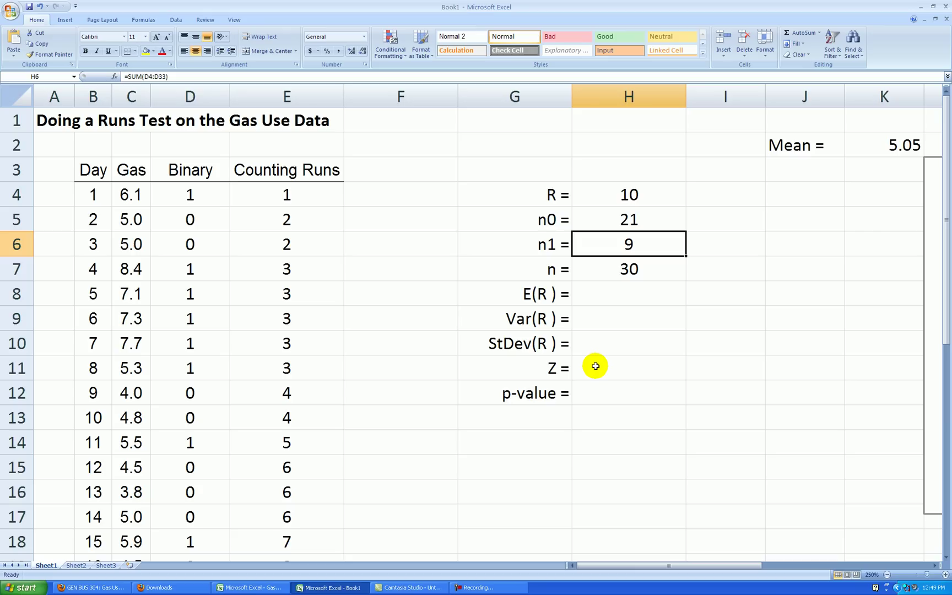
Step: Enter =1+2*H5*H6/H7 in H8 for the expected number of runs E(R)
{"action": "scroll", "coordinate": [595, 366], "scroll_direction": "down", "scroll_amount": 5}
{"action": "scroll", "coordinate": [595, 365], "scroll_direction": "up", "scroll_amount": 5}
{"action": "left_click", "coordinate": [631, 293]}
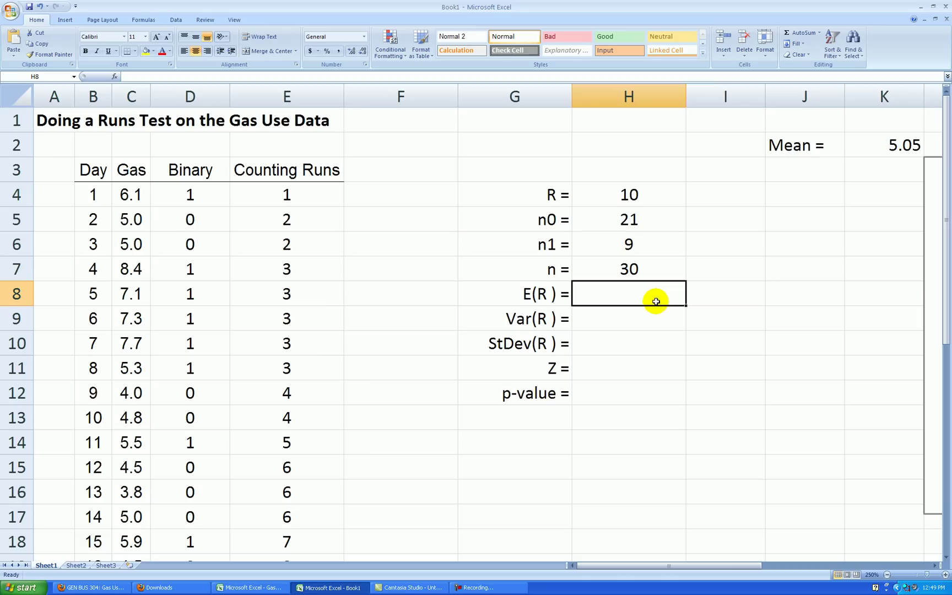
{"action": "type", "text": "=1+2*"}
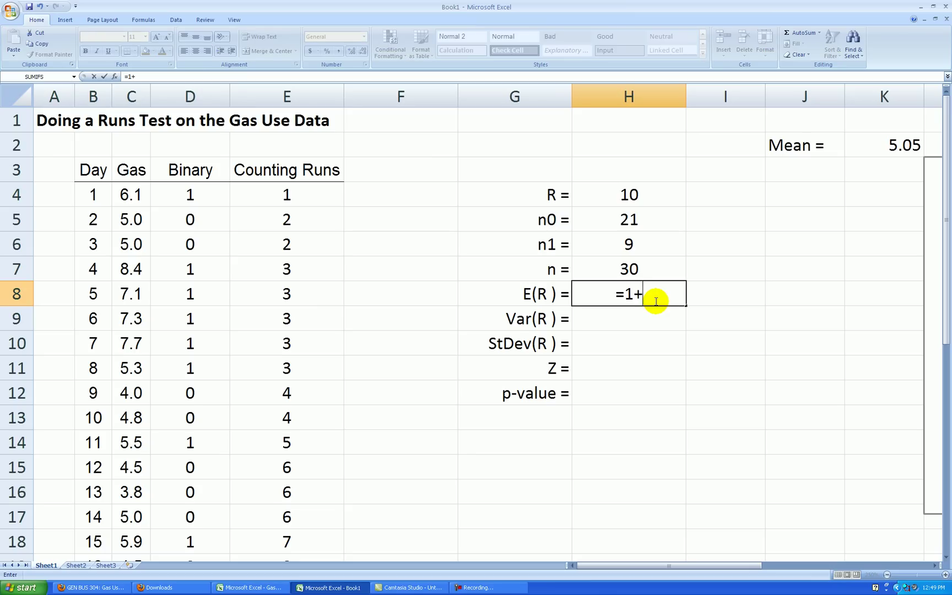
{"action": "left_click", "coordinate": [646, 223]}
{"action": "type", "text": "*"}
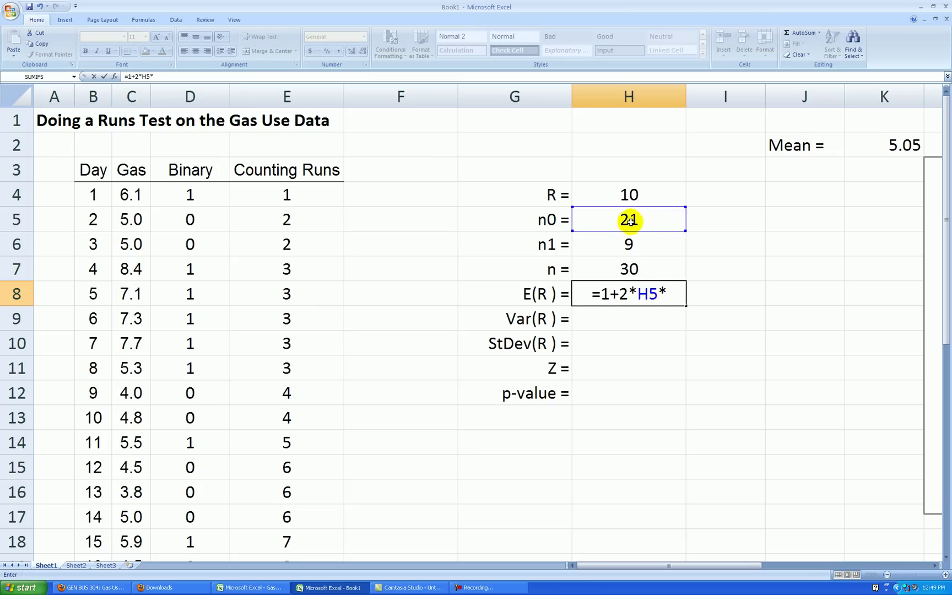
{"action": "left_click", "coordinate": [619, 239]}
{"action": "type", "text": "/"}
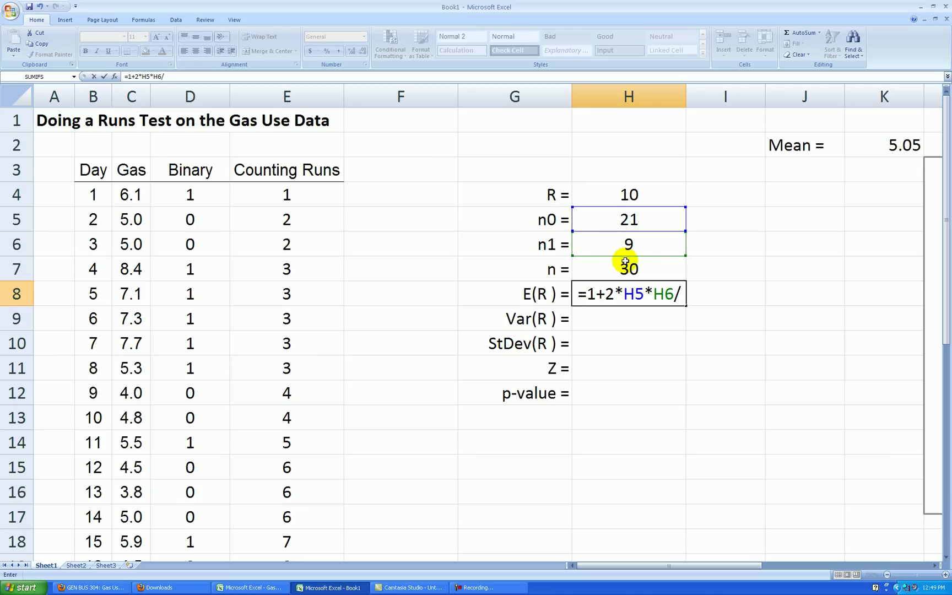
{"action": "left_click", "coordinate": [625, 262]}
{"action": "key", "text": "Return"}
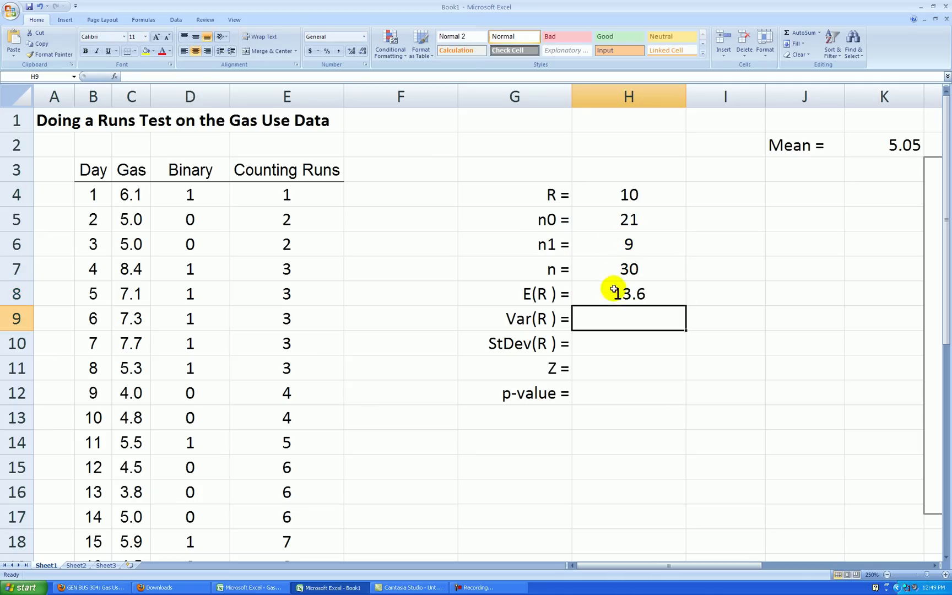
Step: Format the results H8:H12 to three decimals, showing E(R) as 13.600
{"action": "left_click_drag", "start_coordinate": [628, 294], "coordinate": [634, 385]}
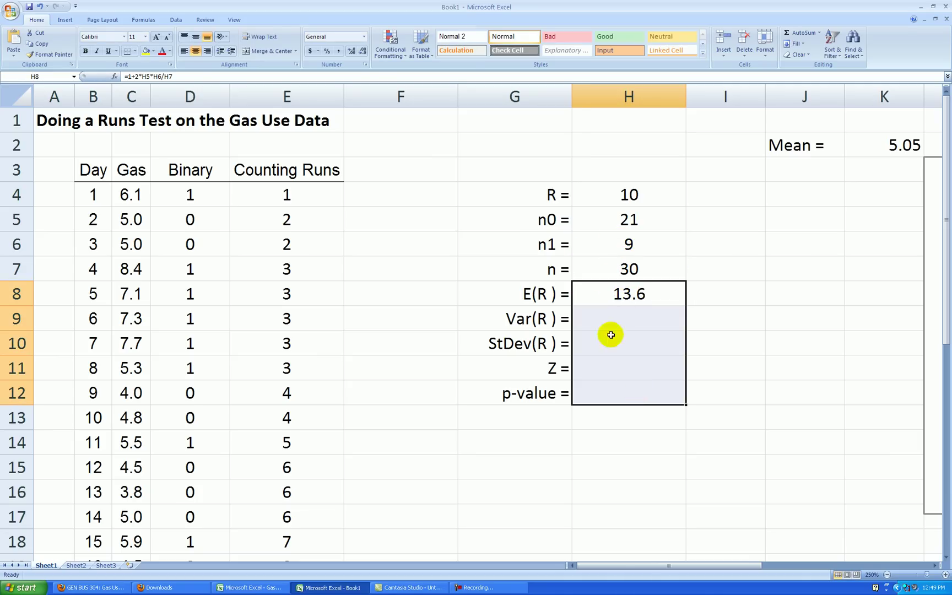
{"action": "left_click", "coordinate": [350, 52]}
{"action": "left_click", "coordinate": [351, 52]}
Step: Enter =2*H5*H6*(2*H5*H6-H7)/H7^2/(H7-1) in H9 to get Var(R) of 5.040
{"action": "left_click", "coordinate": [633, 318]}
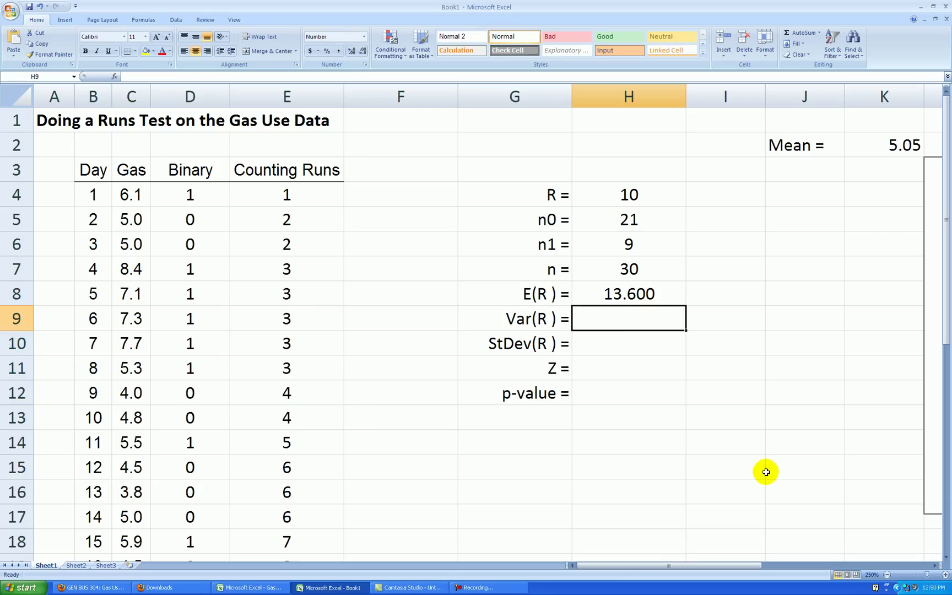
{"action": "type", "text": "=2*"}
{"action": "left_click", "coordinate": [629, 223]}
{"action": "type", "text": "*"}
{"action": "left_click", "coordinate": [631, 244]}
{"action": "type", "text": "*(2"}
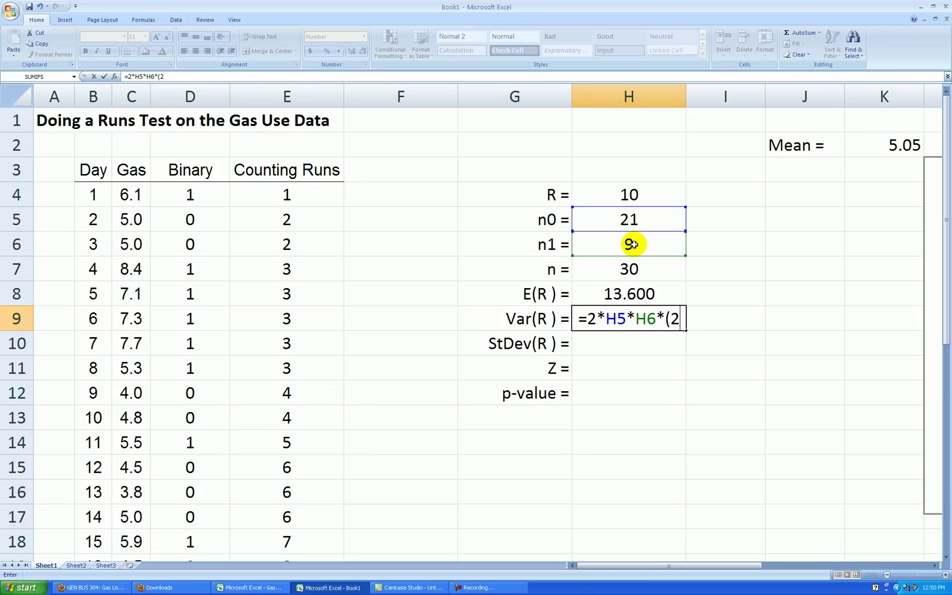
{"action": "type", "text": "*"}
{"action": "left_click", "coordinate": [628, 218]}
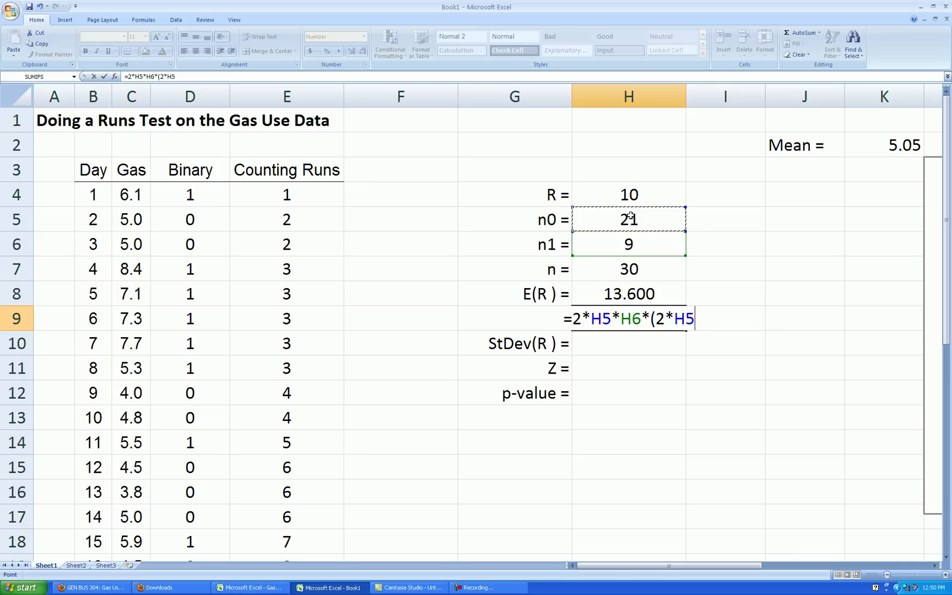
{"action": "type", "text": "*"}
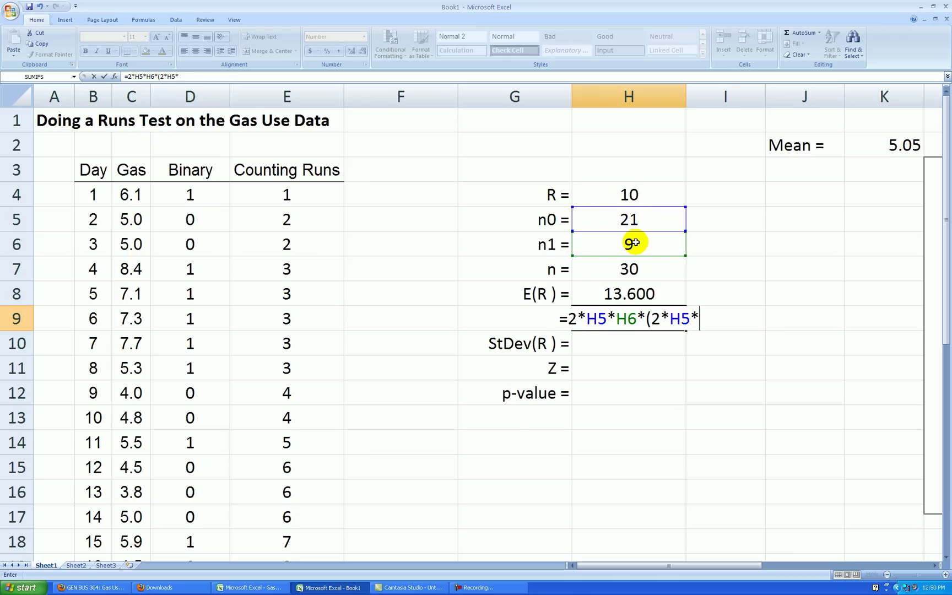
{"action": "left_click", "coordinate": [635, 242]}
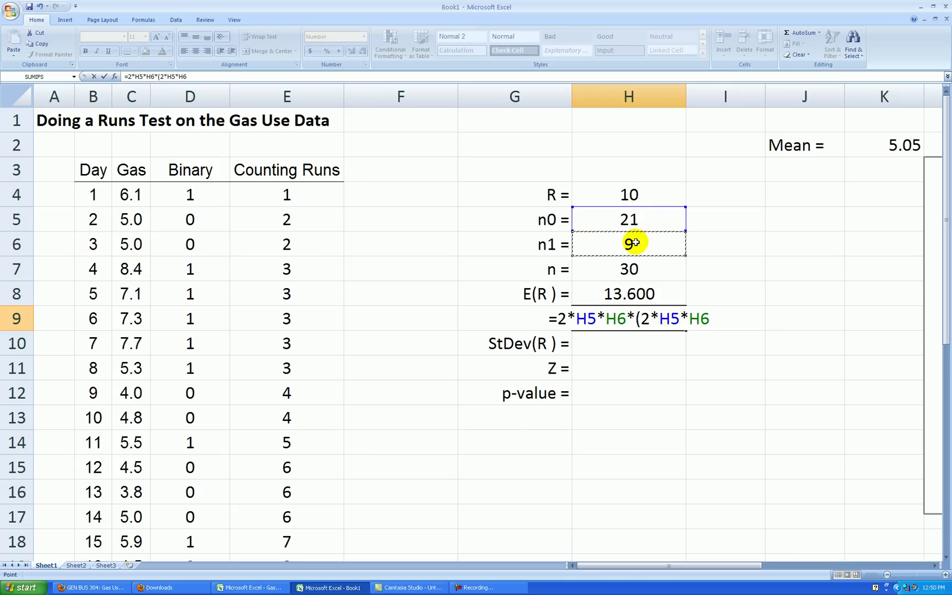
{"action": "type", "text": "-"}
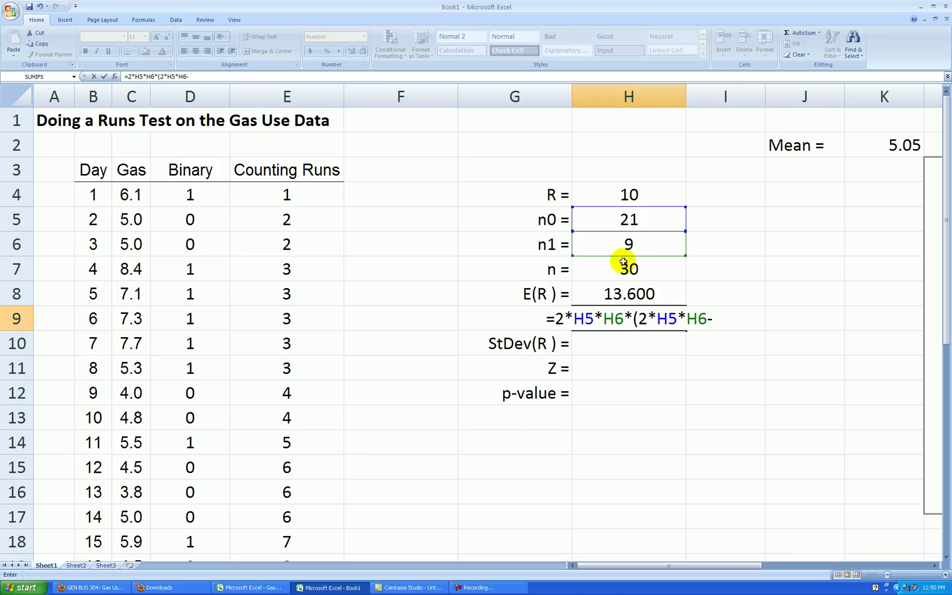
{"action": "left_click", "coordinate": [625, 268]}
{"action": "type", "text": ")"}
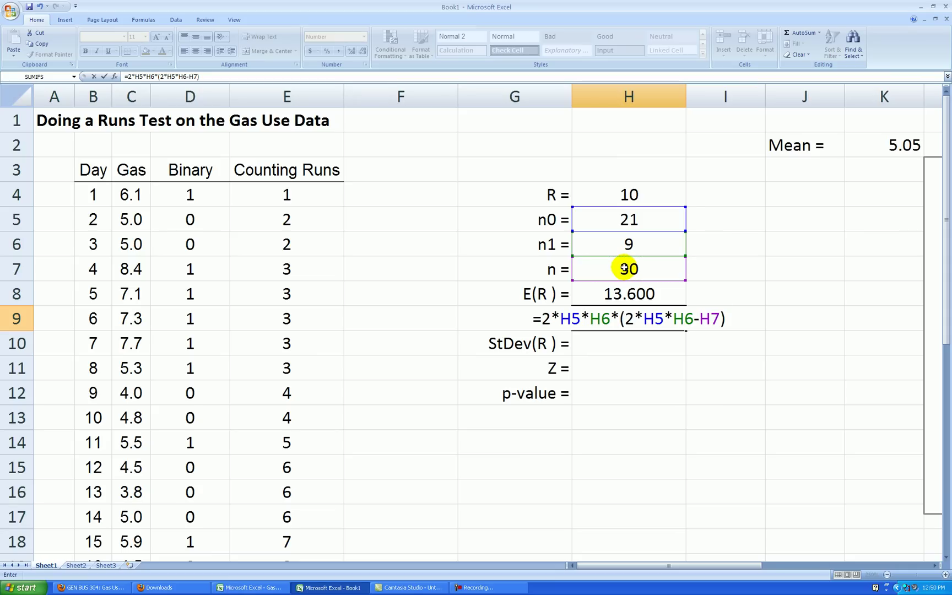
{"action": "type", "text": "/"}
{"action": "left_click", "coordinate": [623, 268]}
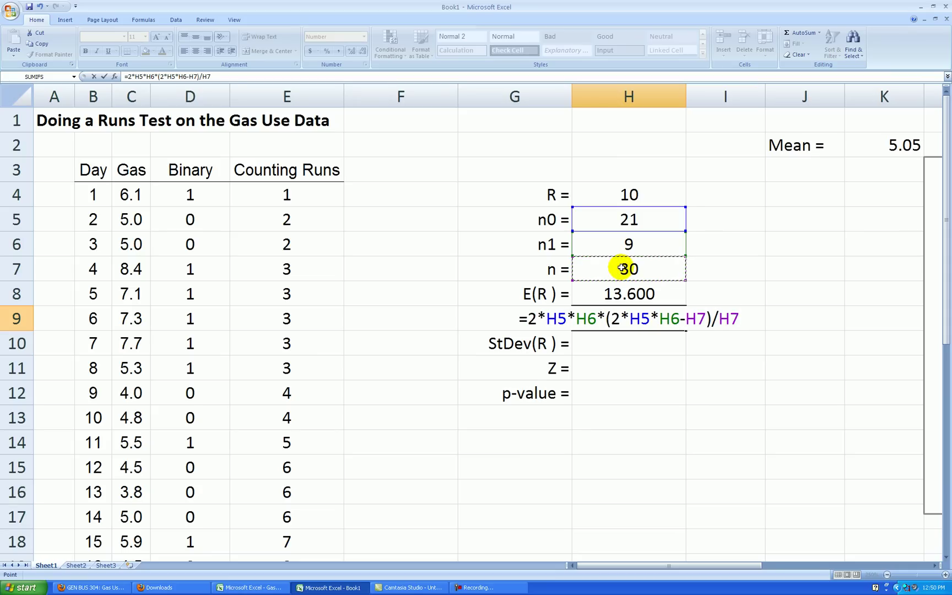
{"action": "type", "text": "^2"}
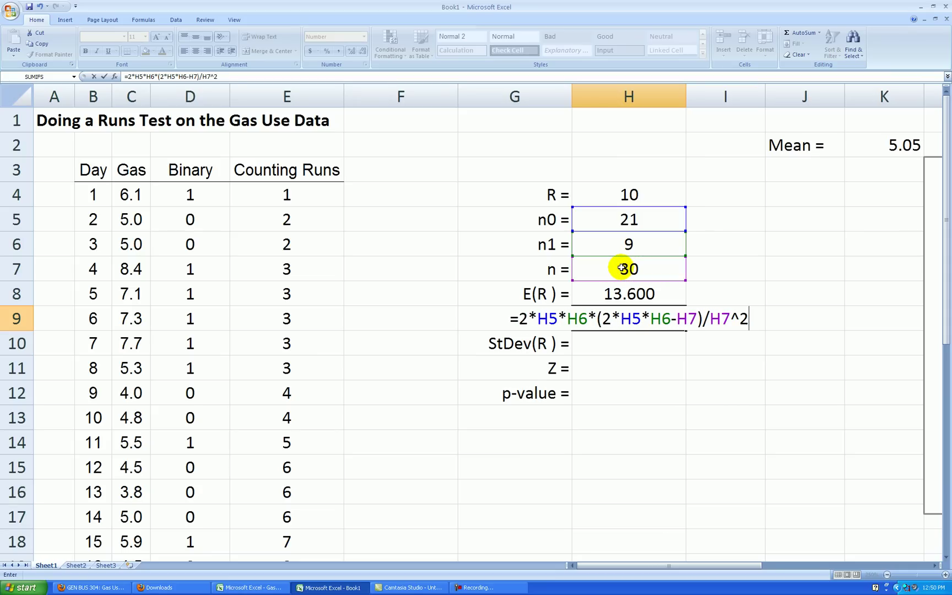
{"action": "type", "text": "/("}
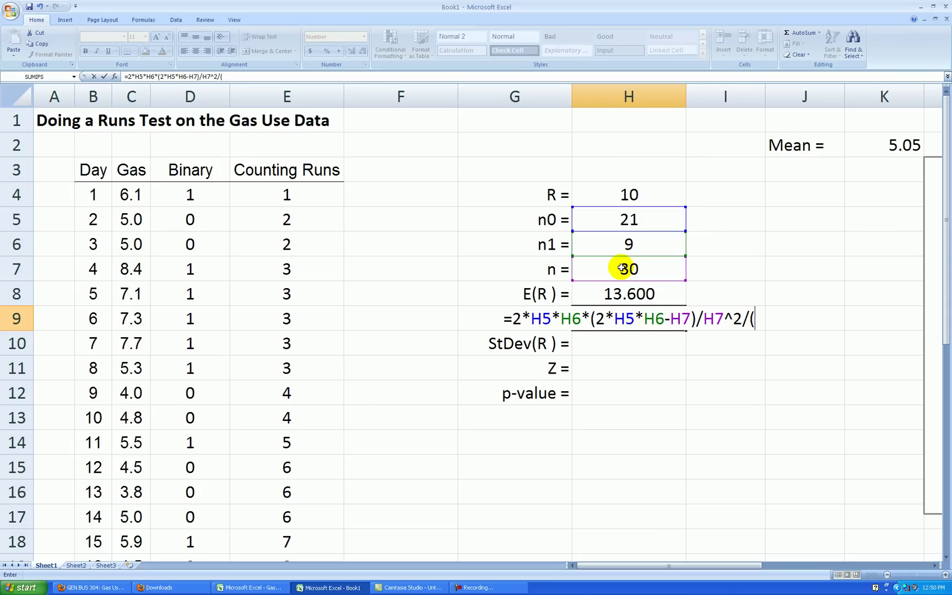
{"action": "left_click", "coordinate": [654, 270]}
{"action": "type", "text": "-1)"}
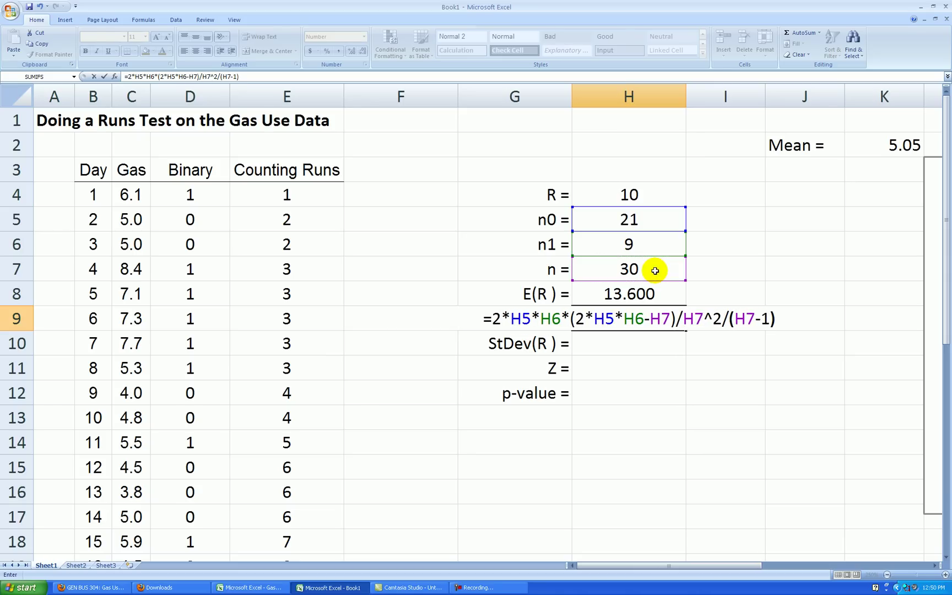
{"action": "key", "text": "Return"}
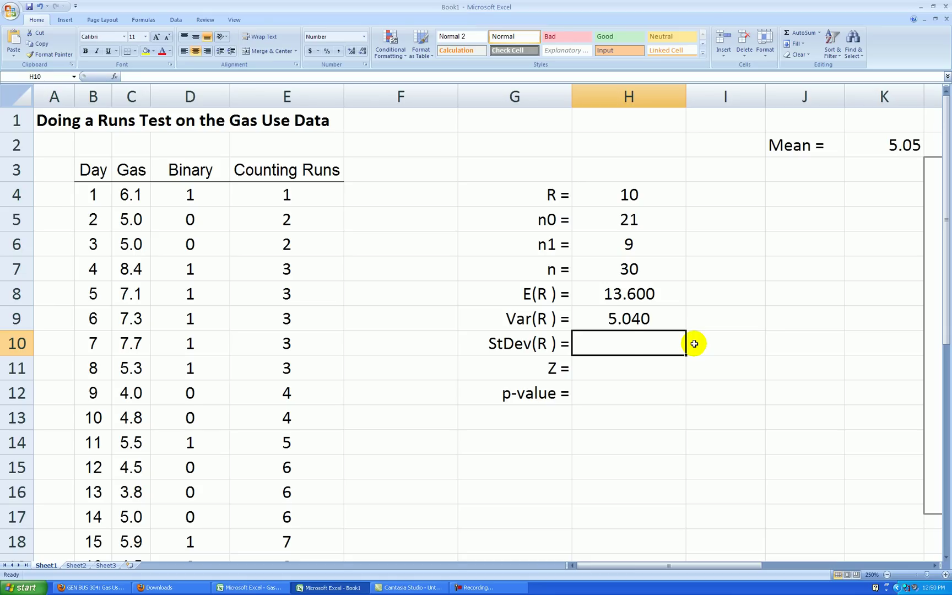
Step: Compute StDev(R) in H10 as =sqrt(H9), giving 2.245
{"action": "type", "text": "sqrt("}
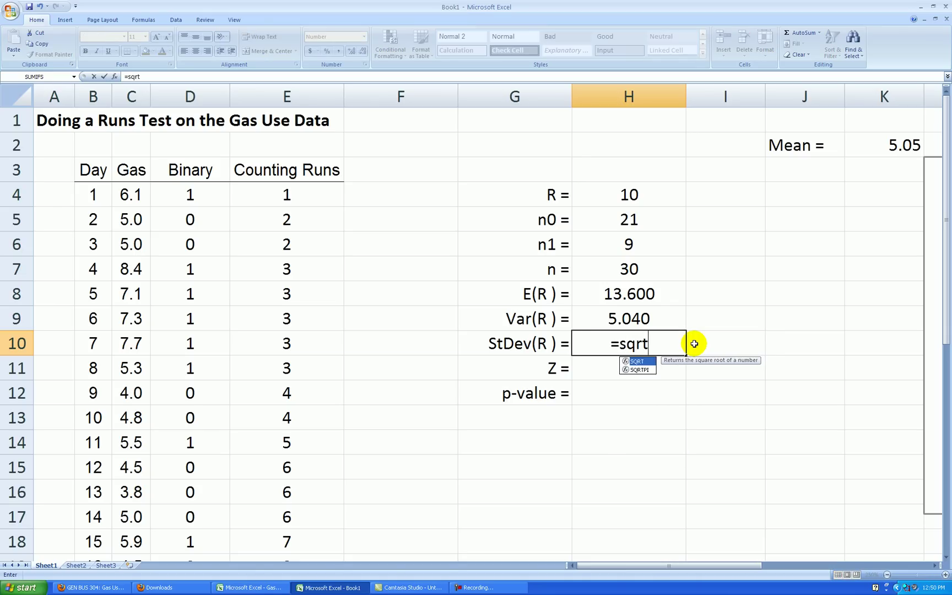
{"action": "left_click", "coordinate": [626, 317]}
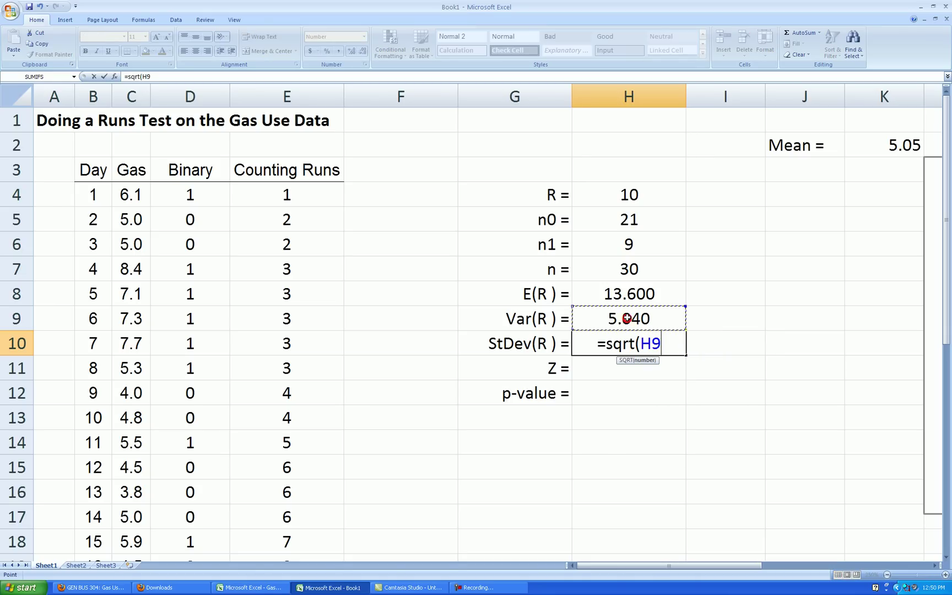
{"action": "type", "text": ")"}
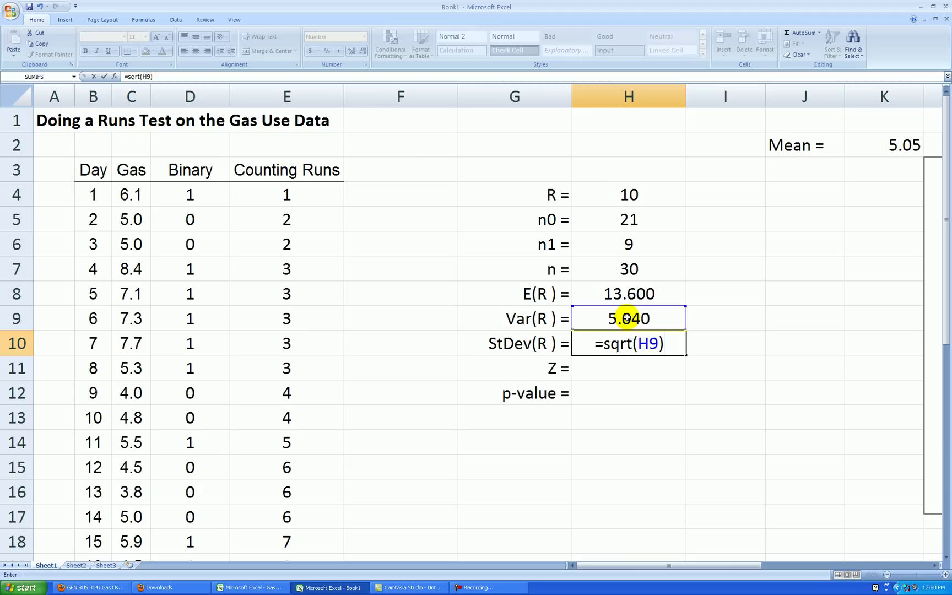
{"action": "key", "text": "Return"}
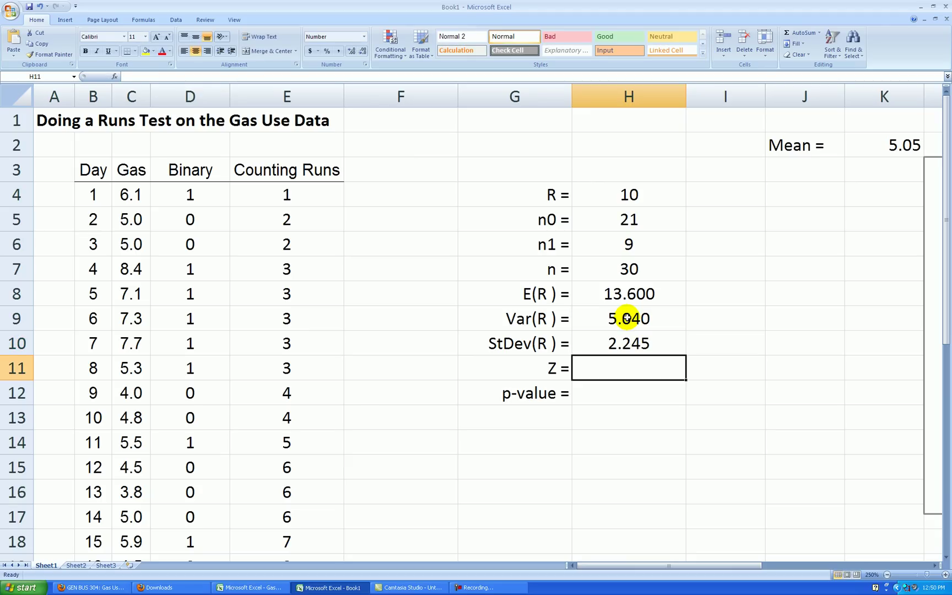
Step: Enter the Z statistic =(H4-H8)/H10 in H11, giving -1.604
{"action": "type", "text": "=("}
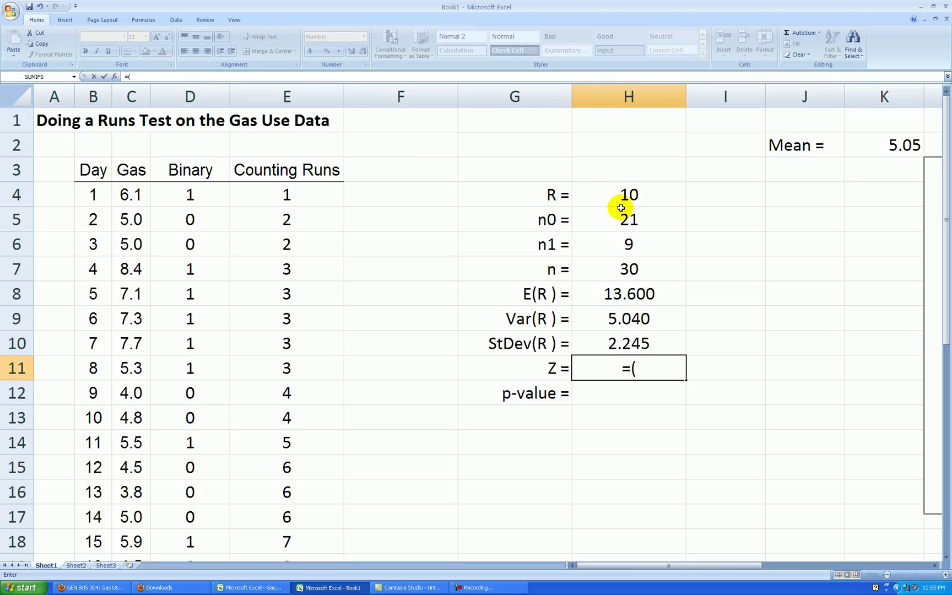
{"action": "left_click", "coordinate": [623, 194]}
{"action": "type", "text": "-"}
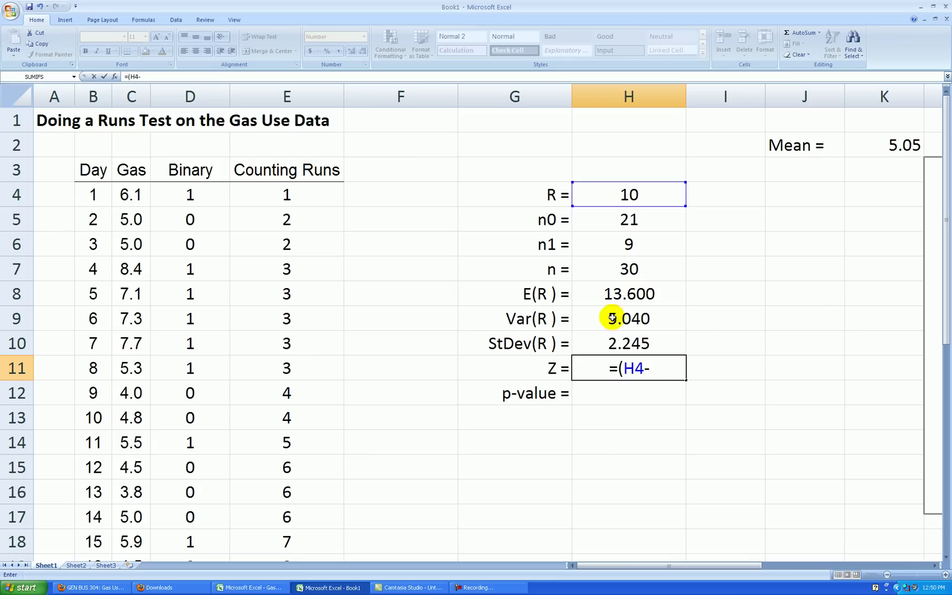
{"action": "left_click", "coordinate": [606, 300]}
{"action": "type", "text": ")/"}
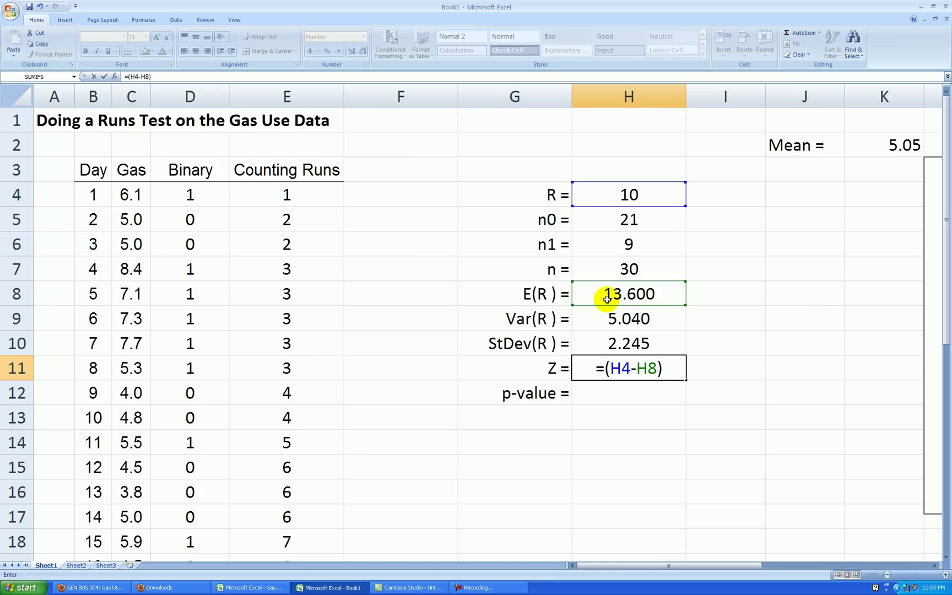
{"action": "left_click", "coordinate": [632, 338]}
{"action": "key", "text": "Return"}
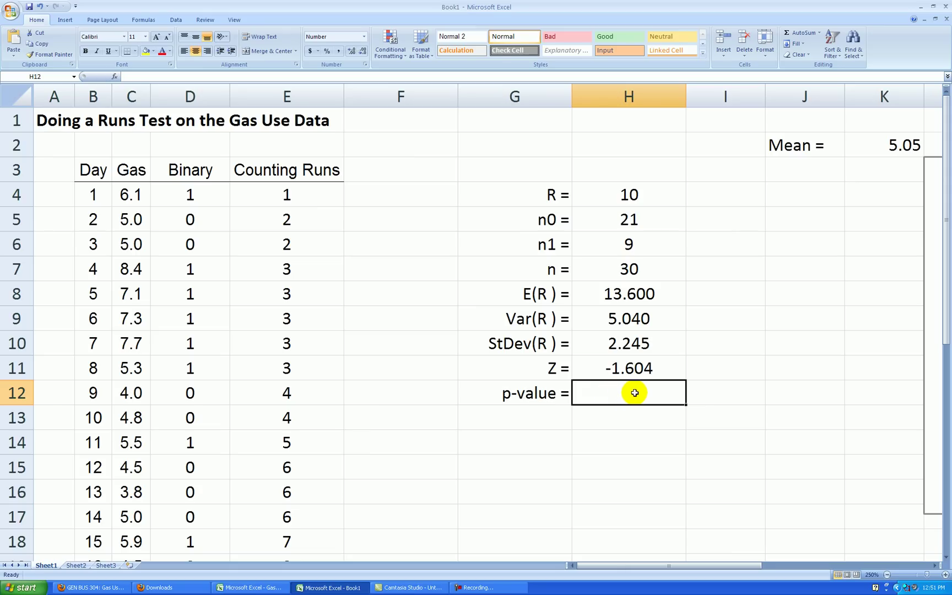
Step: Compute the p-value in H12 as =normsdist(H11), giving 0.054
{"action": "type", "text": "=nor"}
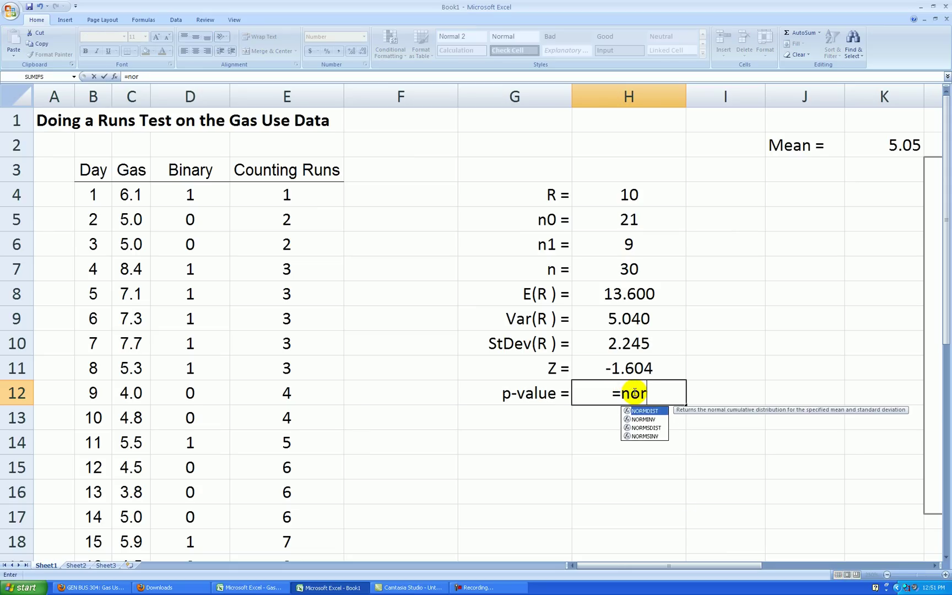
{"action": "type", "text": "msdist"}
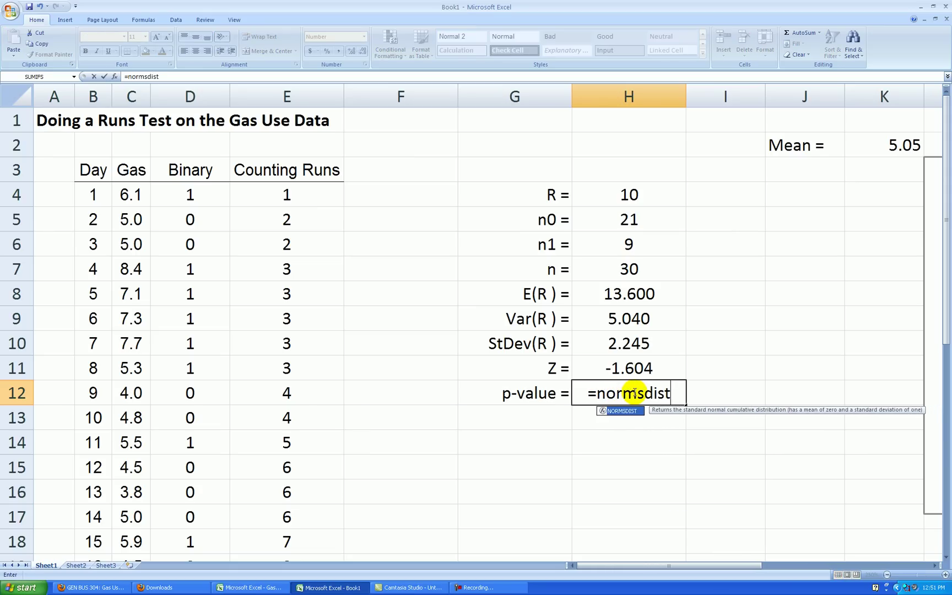
{"action": "type", "text": "("}
{"action": "left_click", "coordinate": [620, 366]}
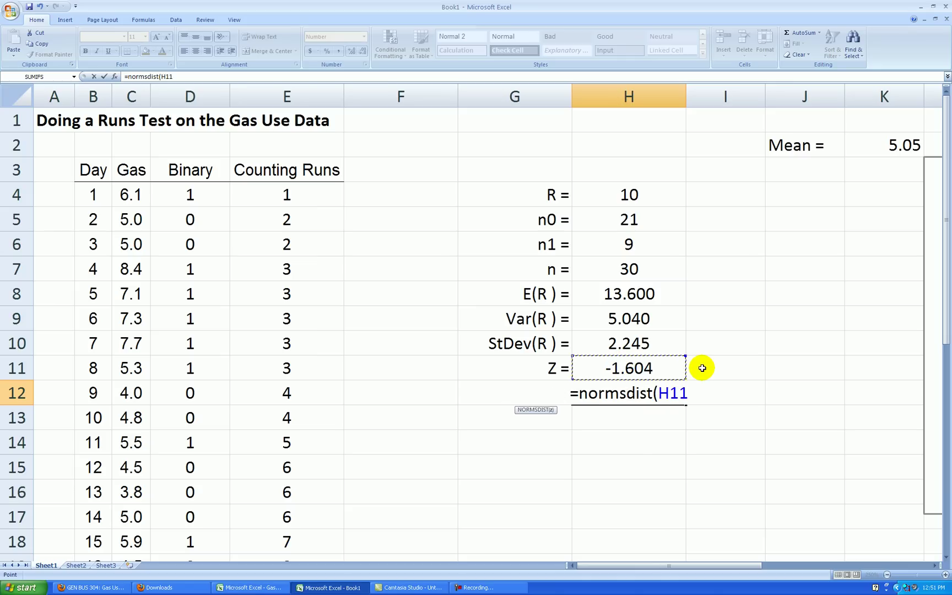
{"action": "type", "text": ")"}
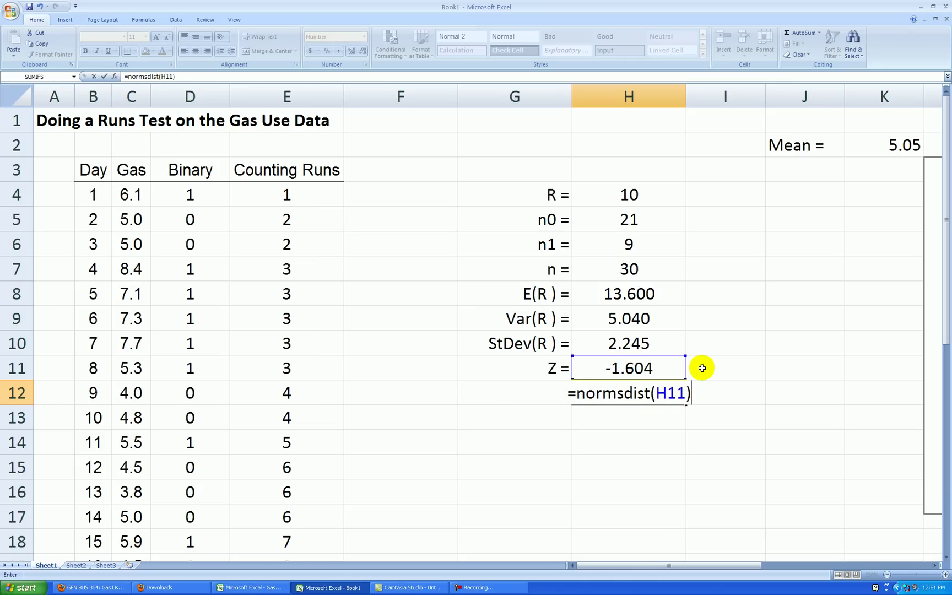
{"action": "key", "text": "Return"}
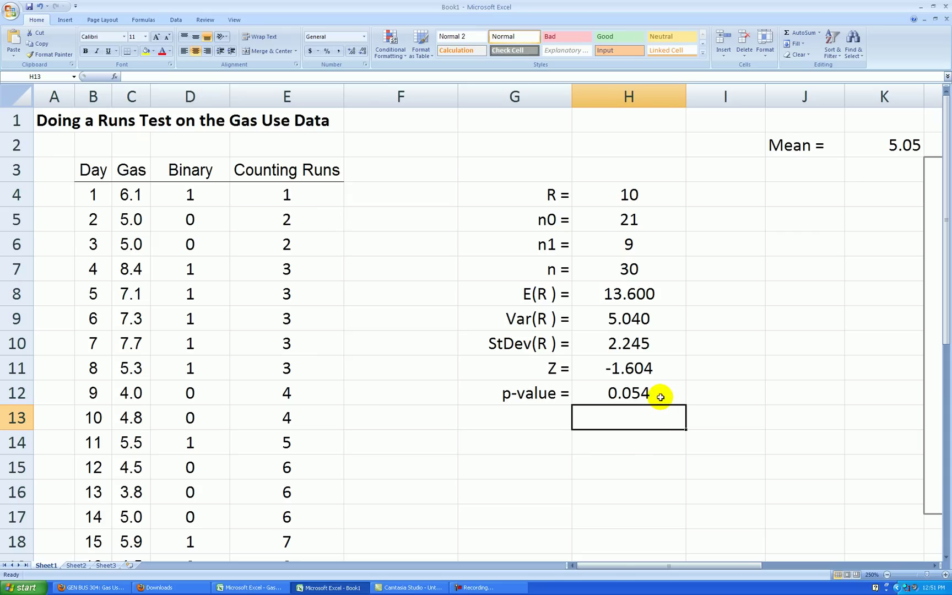
Step: Label the p-value '(2-sided)' in cell I12
{"action": "left_click", "coordinate": [708, 389]}
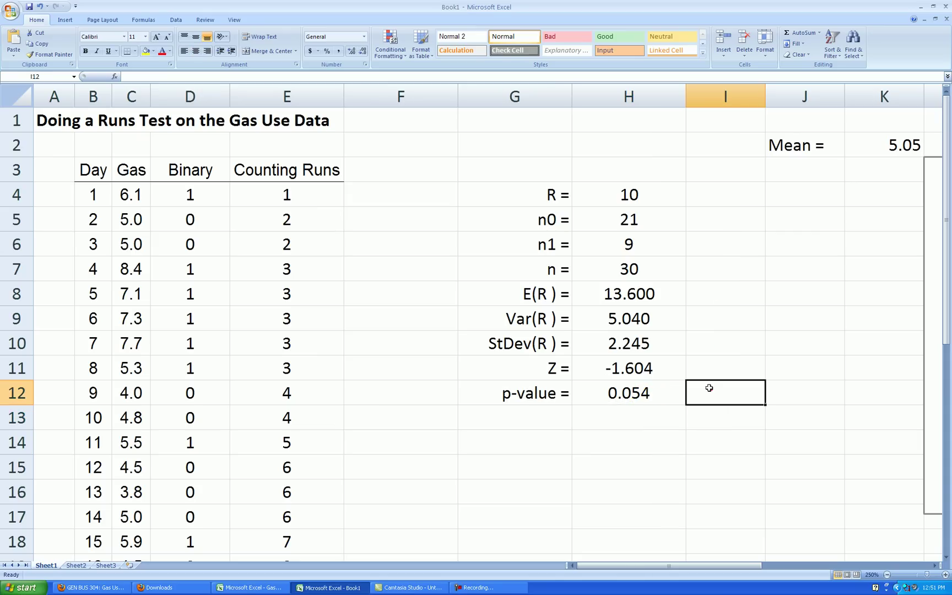
{"action": "type", "text": "(2-sided"}
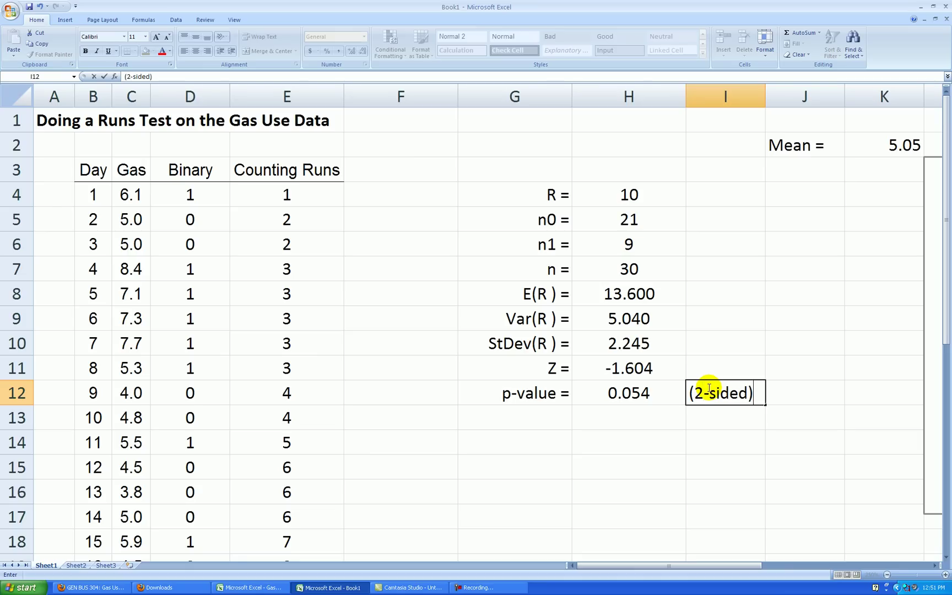
{"action": "key", "text": "Return"}
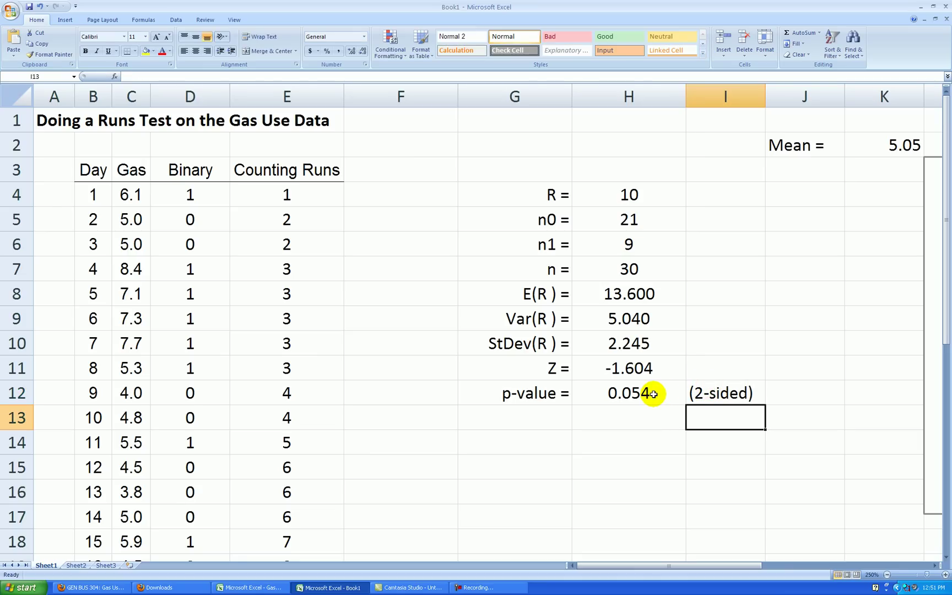
Step: Edit the H12 formula to a two-sided p-value of 0.109
{"action": "left_click", "coordinate": [653, 394]}
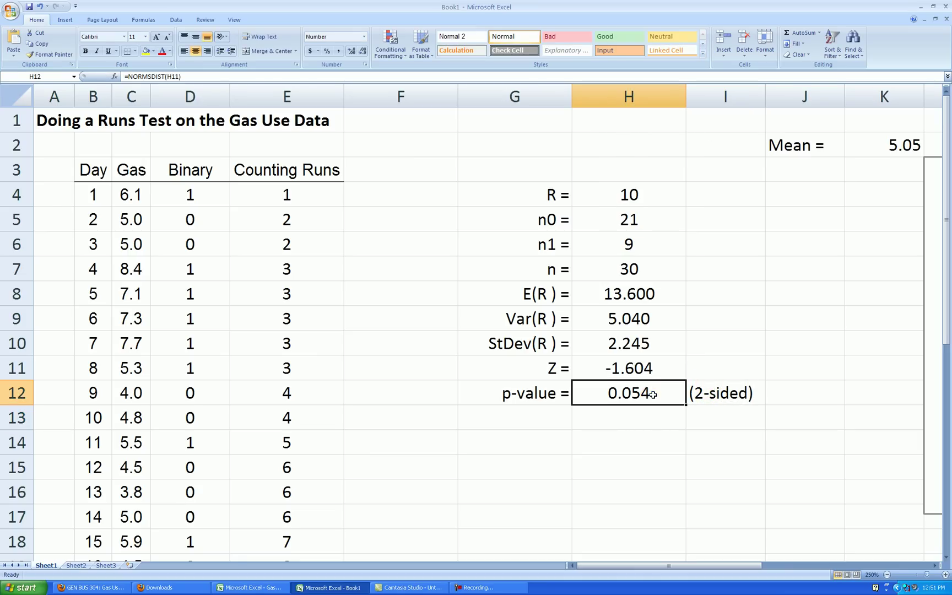
{"action": "left_click", "coordinate": [220, 76]}
{"action": "key", "text": "Return"}
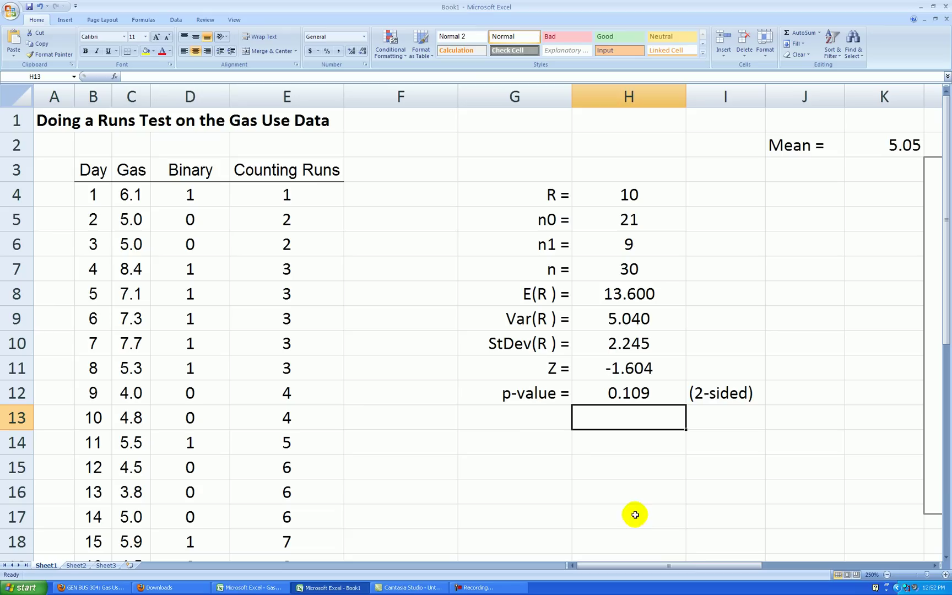
Step: Scroll right to show the daily gas use line chart beside the Mean cell
{"action": "left_click_drag", "start_coordinate": [685, 568], "coordinate": [829, 564]}
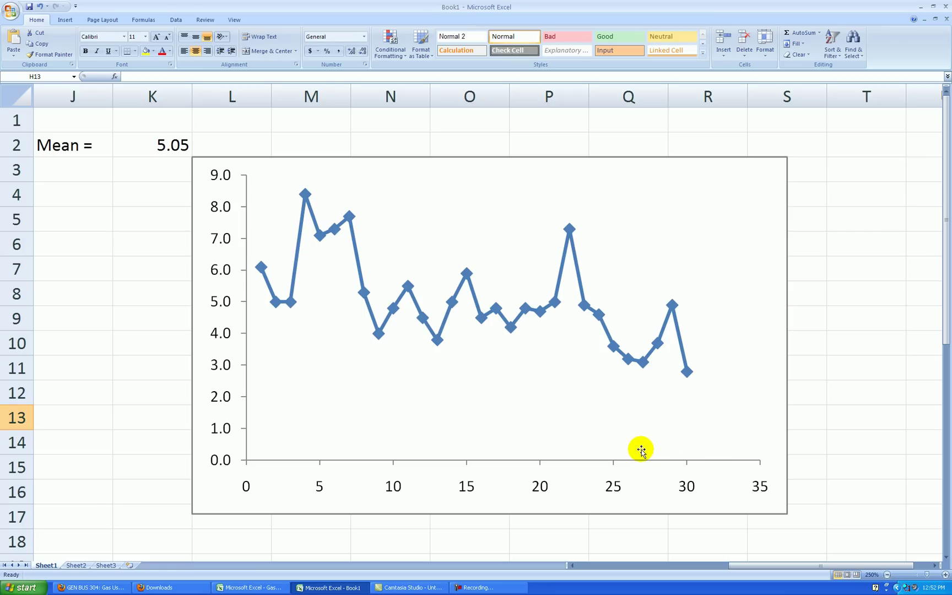